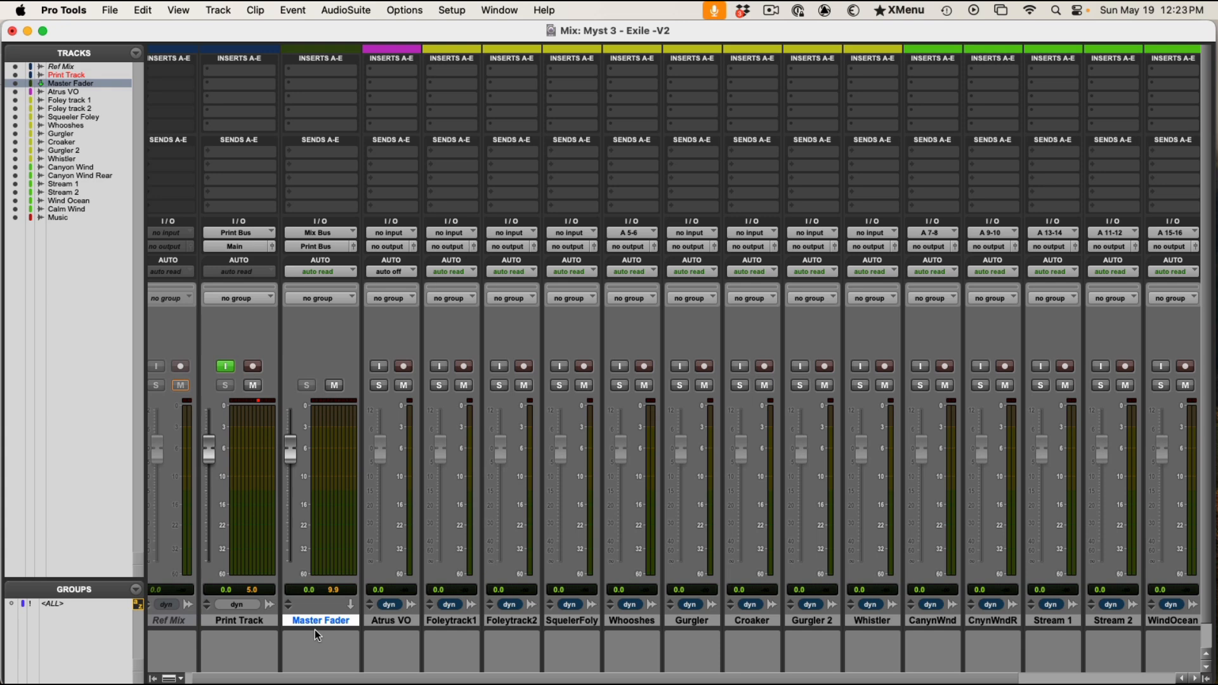
{"action": "left_click_drag", "start_coordinate": [341, 677], "coordinate": [401, 678]}
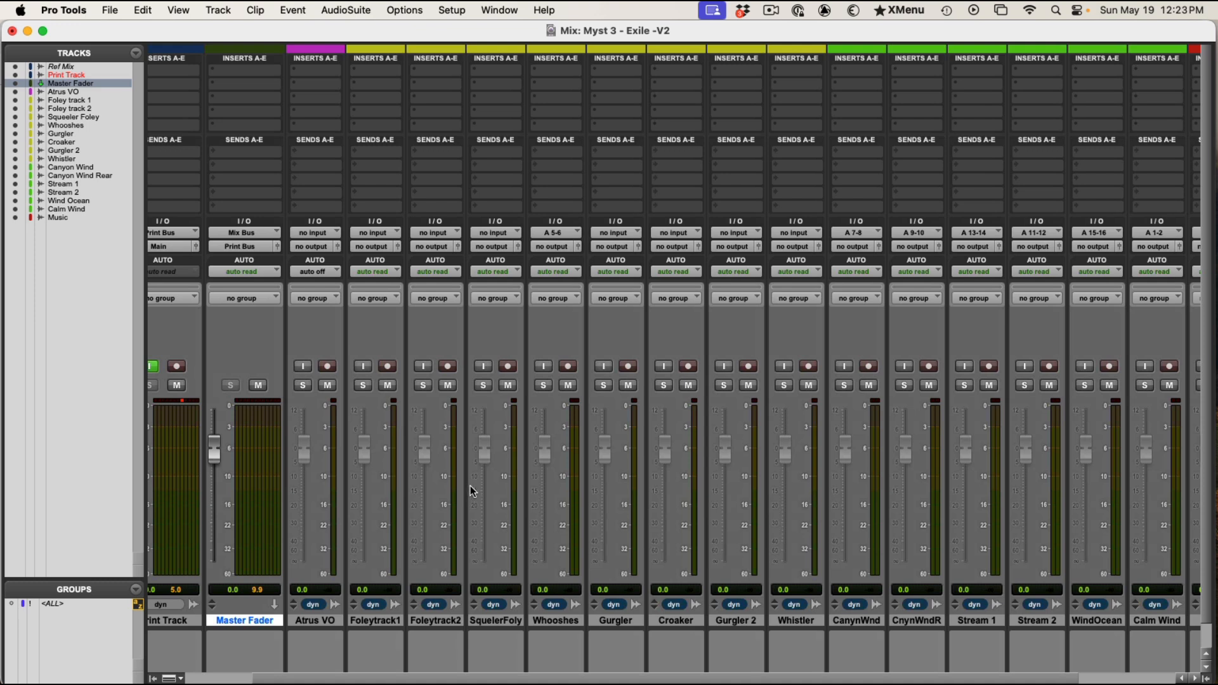
{"action": "scroll", "coordinate": [471, 489], "scroll_direction": "down", "scroll_amount": 2}
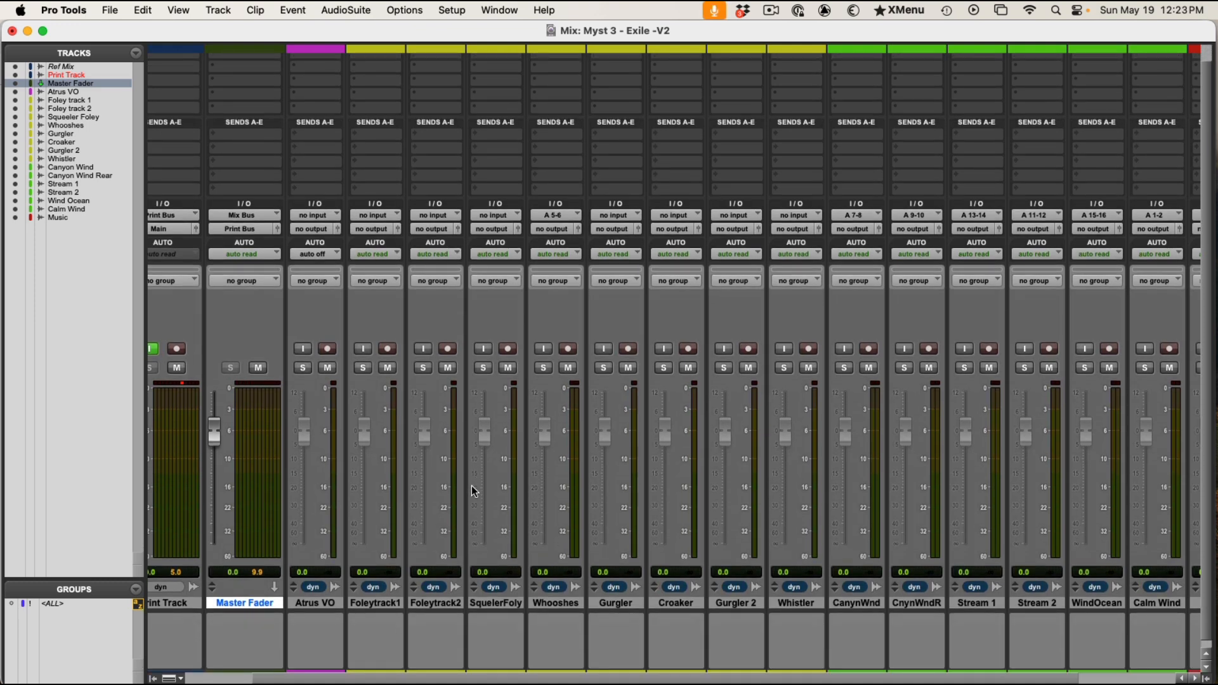
{"action": "scroll", "coordinate": [472, 492], "scroll_direction": "up", "scroll_amount": 1}
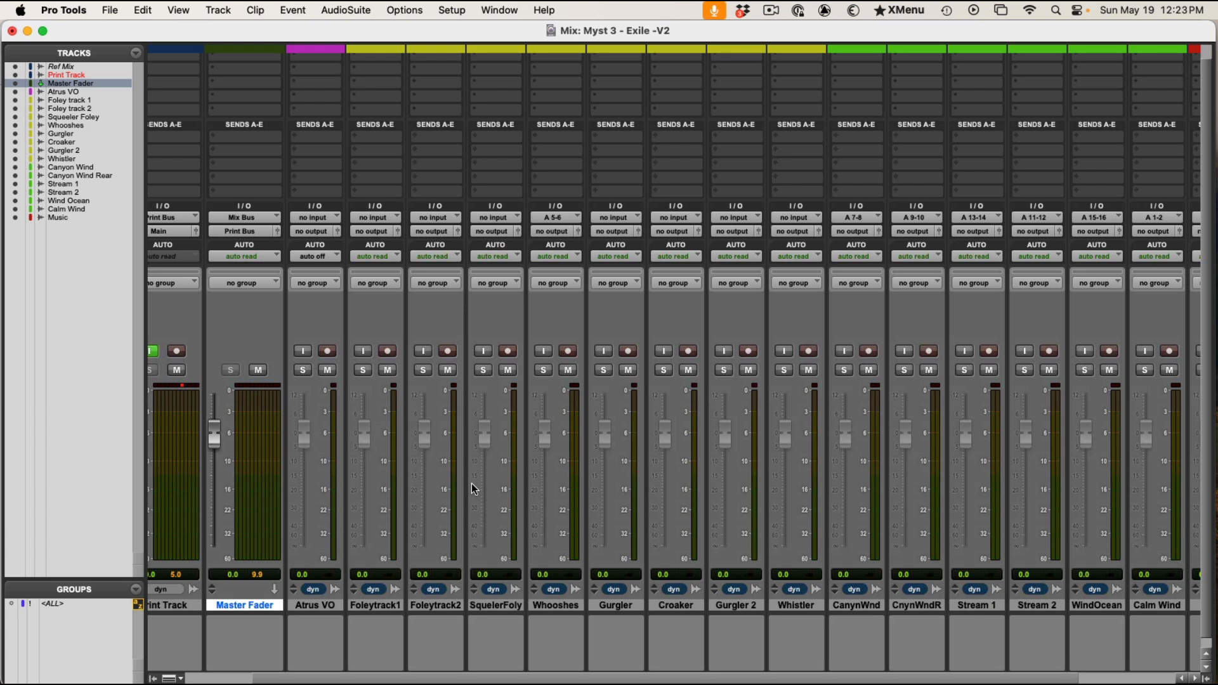
{"action": "scroll", "coordinate": [473, 481], "scroll_direction": "down", "scroll_amount": 1}
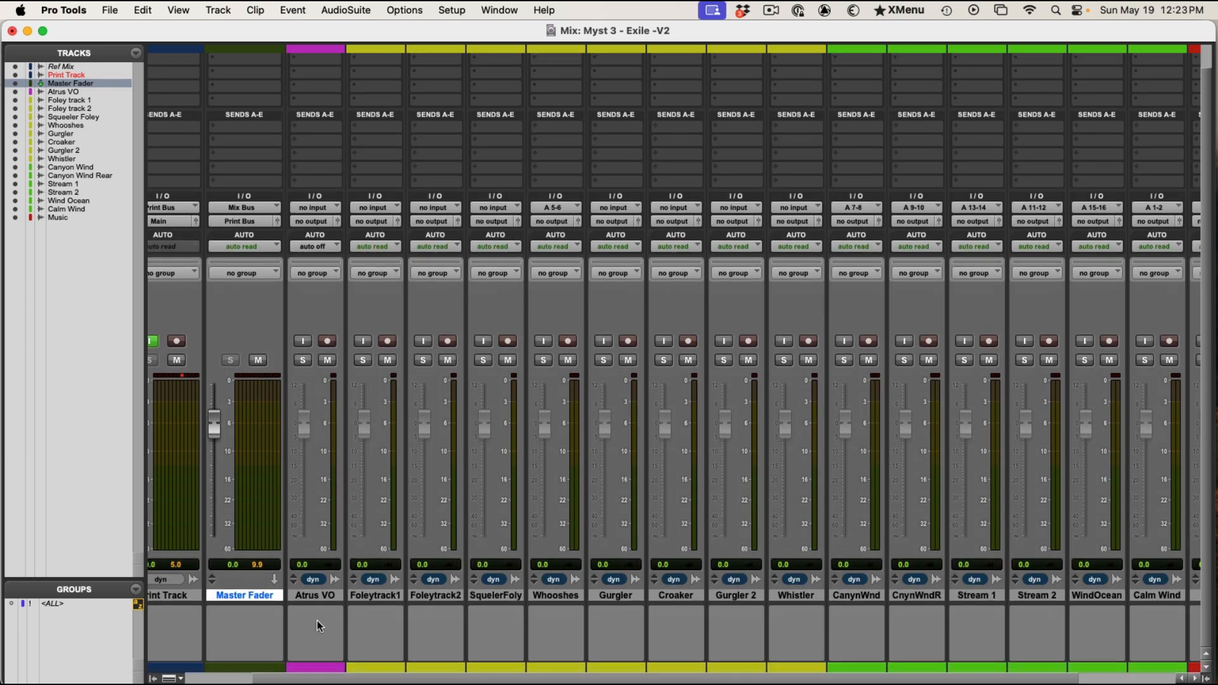
{"action": "left_click", "coordinate": [315, 593]}
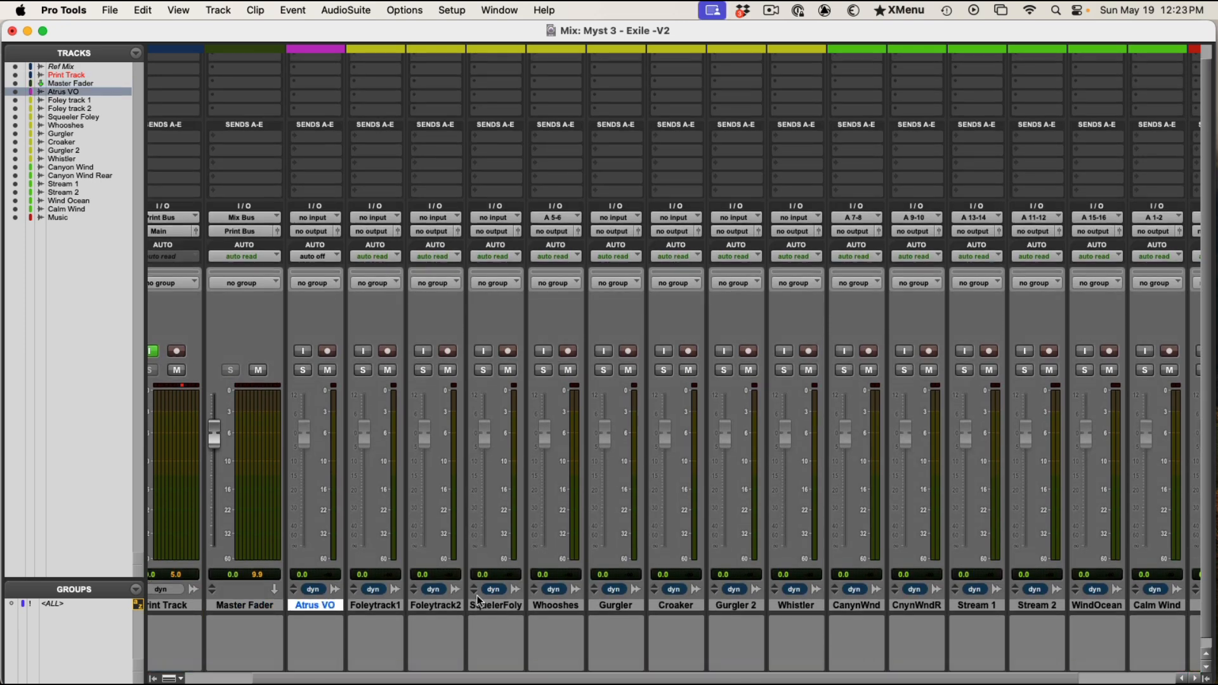
{"action": "scroll", "coordinate": [477, 595], "scroll_direction": "up", "scroll_amount": 2}
{"action": "scroll", "coordinate": [477, 600], "scroll_direction": "down", "scroll_amount": 2}
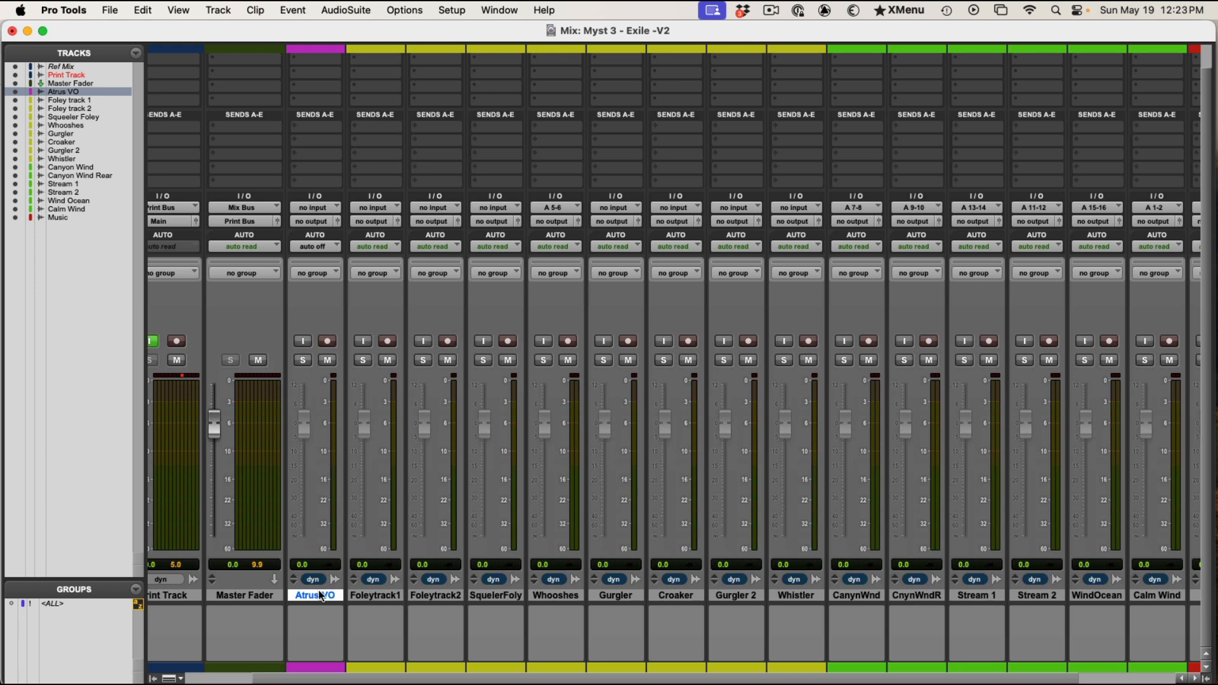
Create one 7.1.4 routing folder named DX directly after the Master Fader track
{"action": "left_click", "coordinate": [276, 594]}
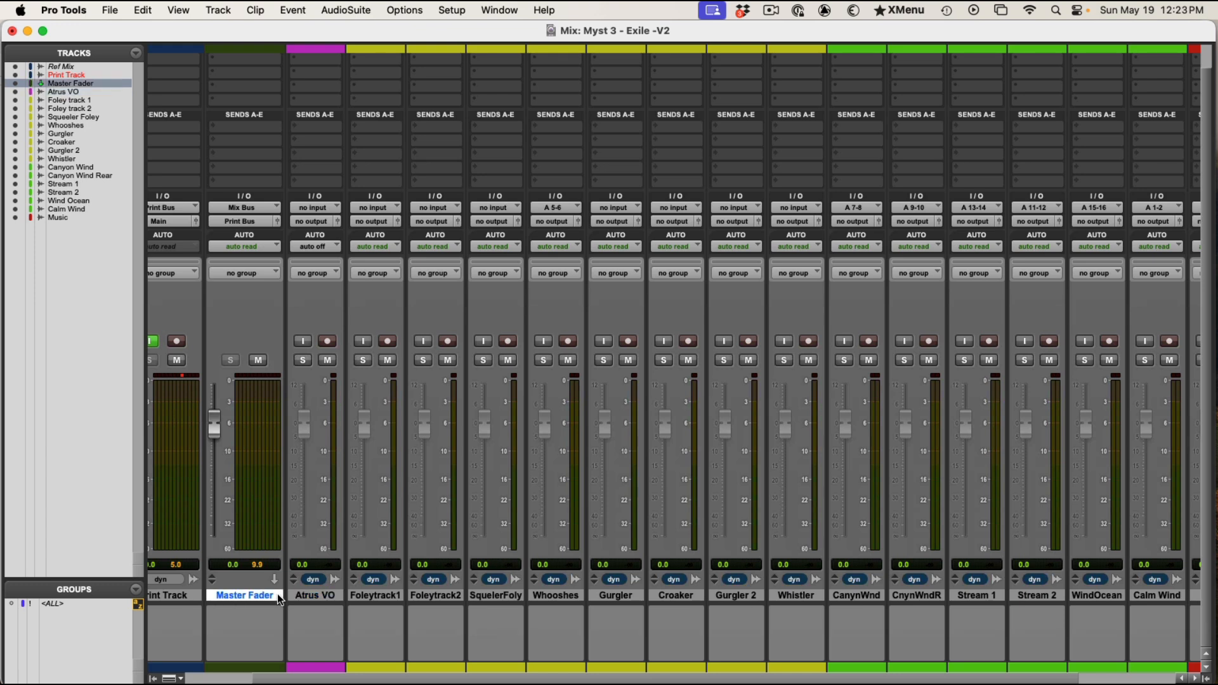
{"action": "key", "text": "super+shift+n"}
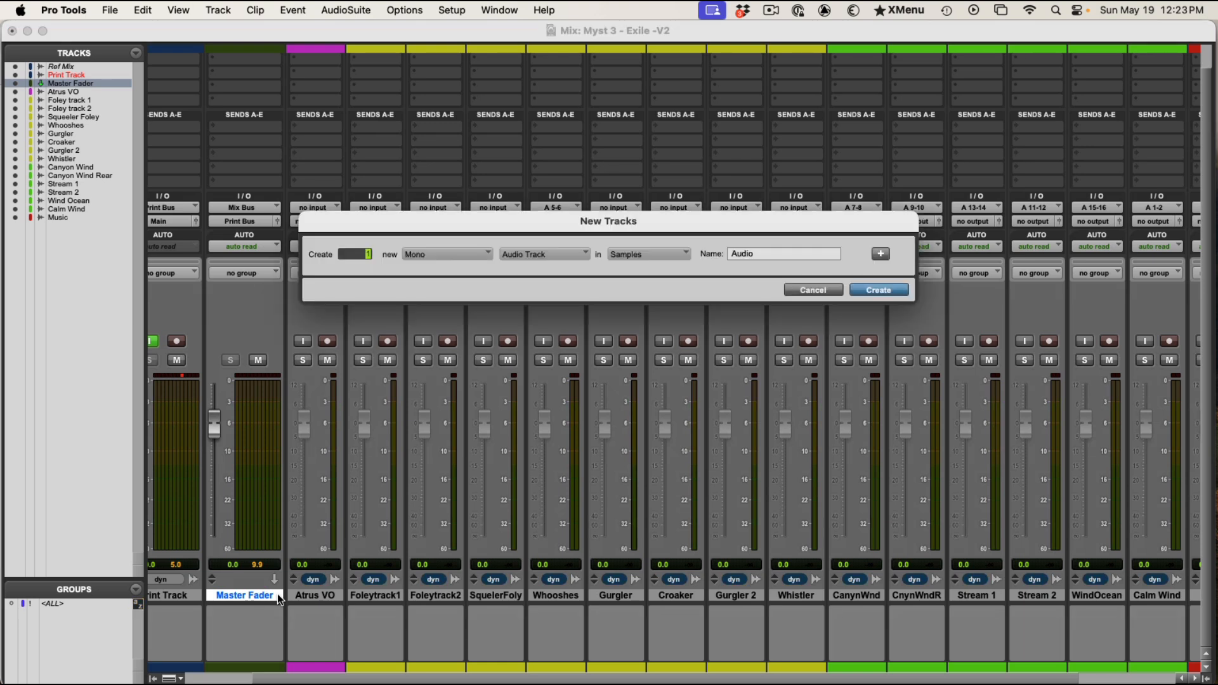
{"action": "left_click", "coordinate": [473, 251]}
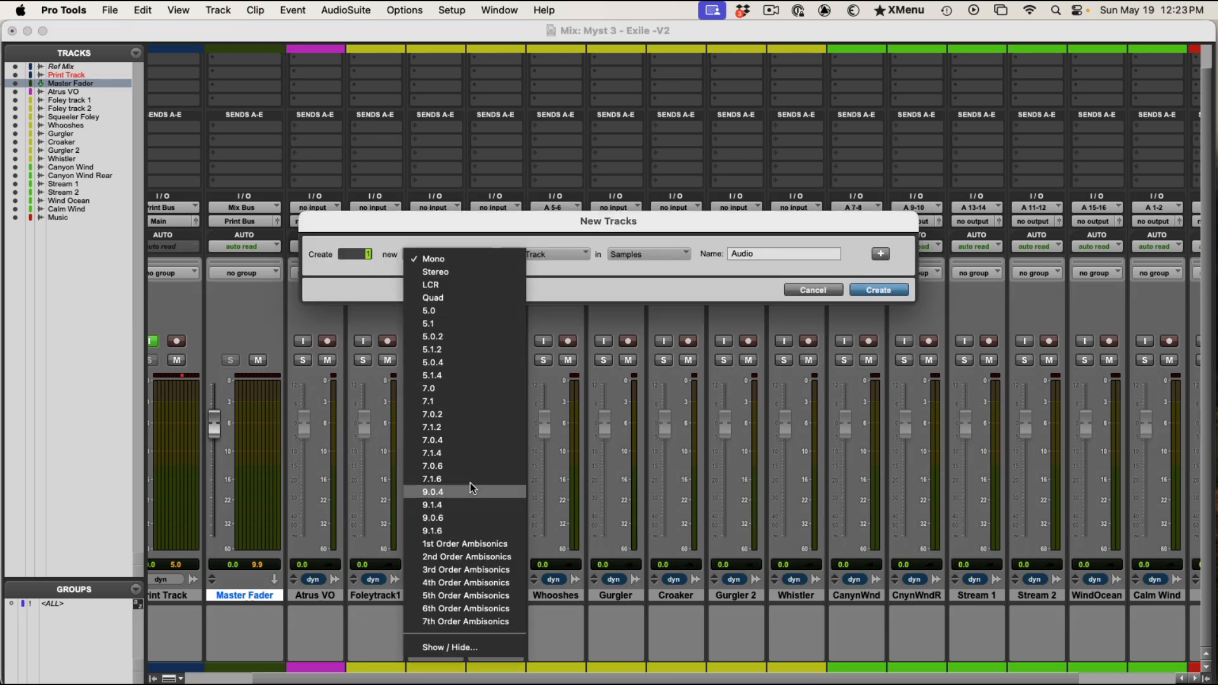
{"action": "left_click", "coordinate": [470, 453]}
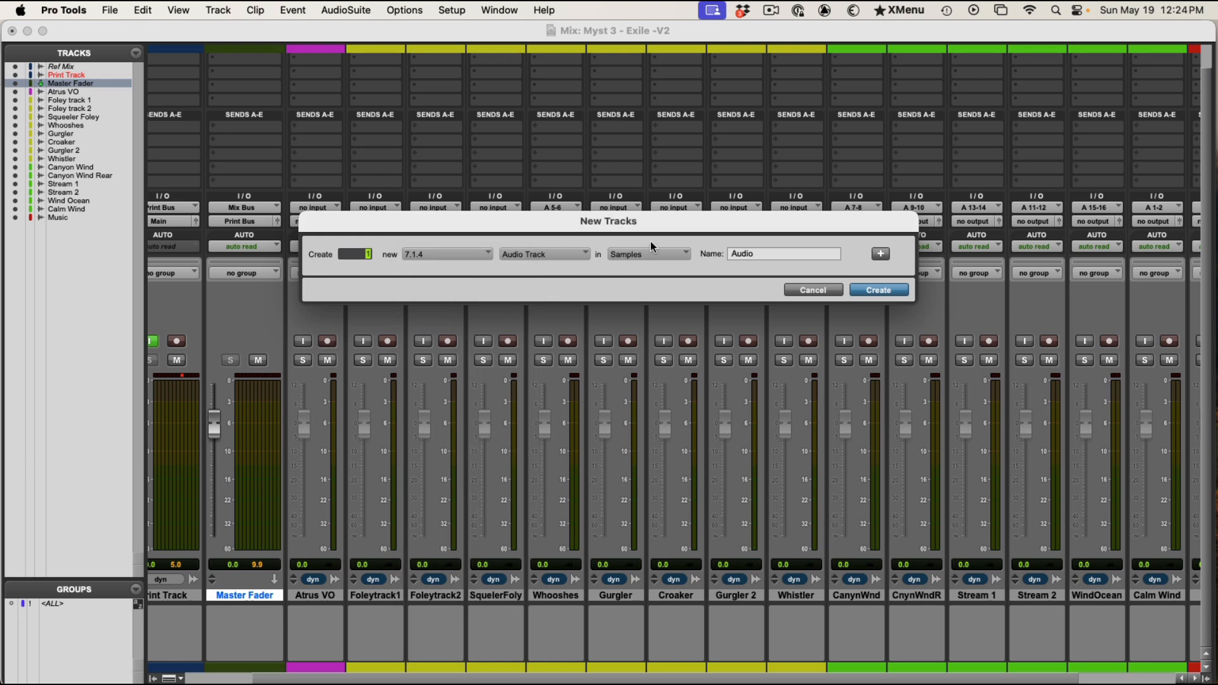
{"action": "left_click", "coordinate": [573, 254]}
{"action": "left_click", "coordinate": [581, 232]}
{"action": "double_click", "coordinate": [744, 254]}
{"action": "type", "text": "DX"}
{"action": "left_click", "coordinate": [879, 290]}
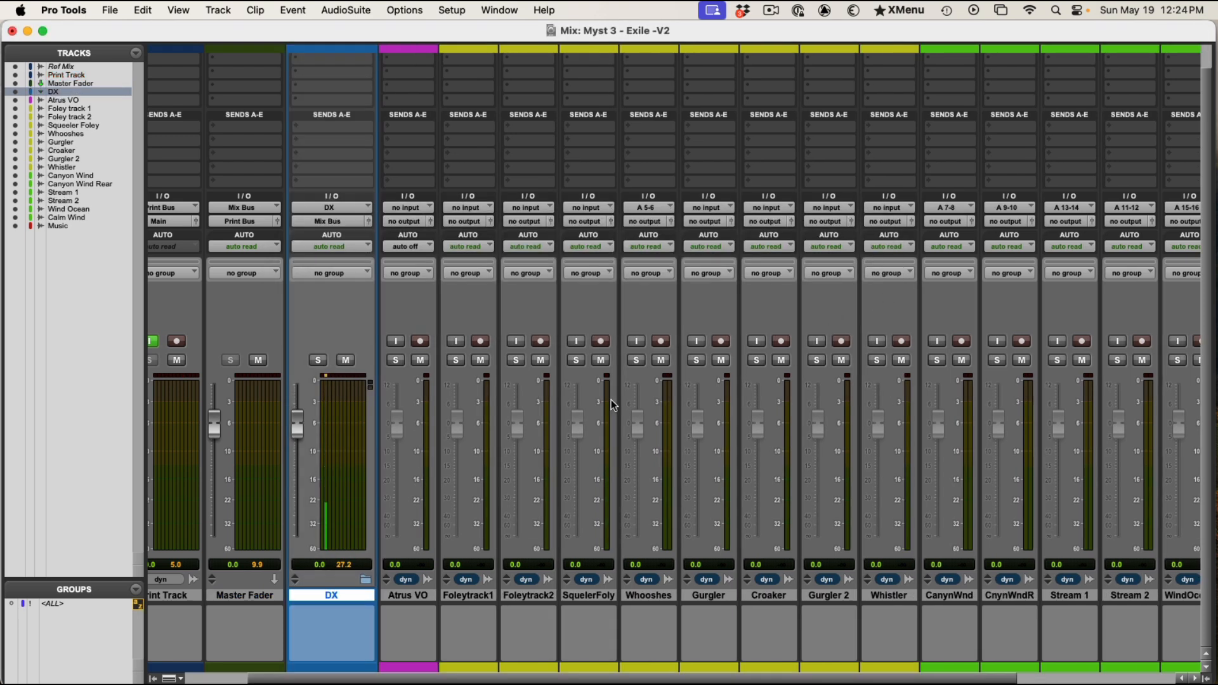
Route the Atrus VO track's output to the DX (7.1.4) bus and move the track into the DX folder
{"action": "left_click", "coordinate": [424, 596]}
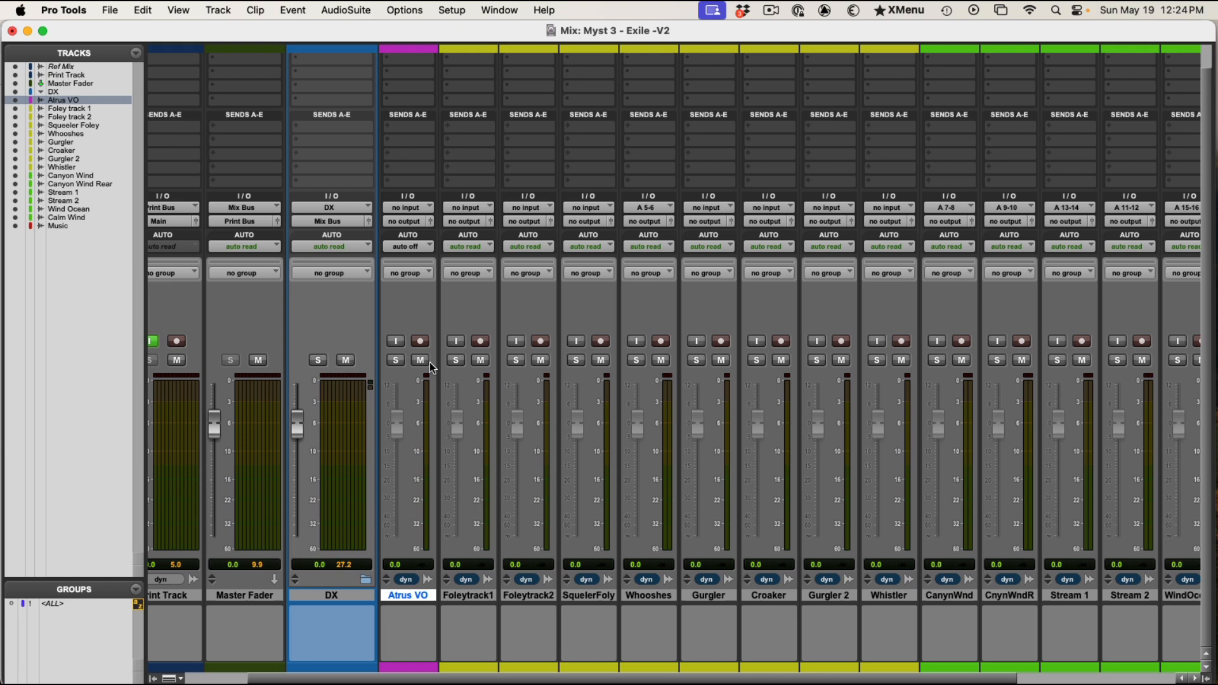
{"action": "left_click", "coordinate": [408, 224]}
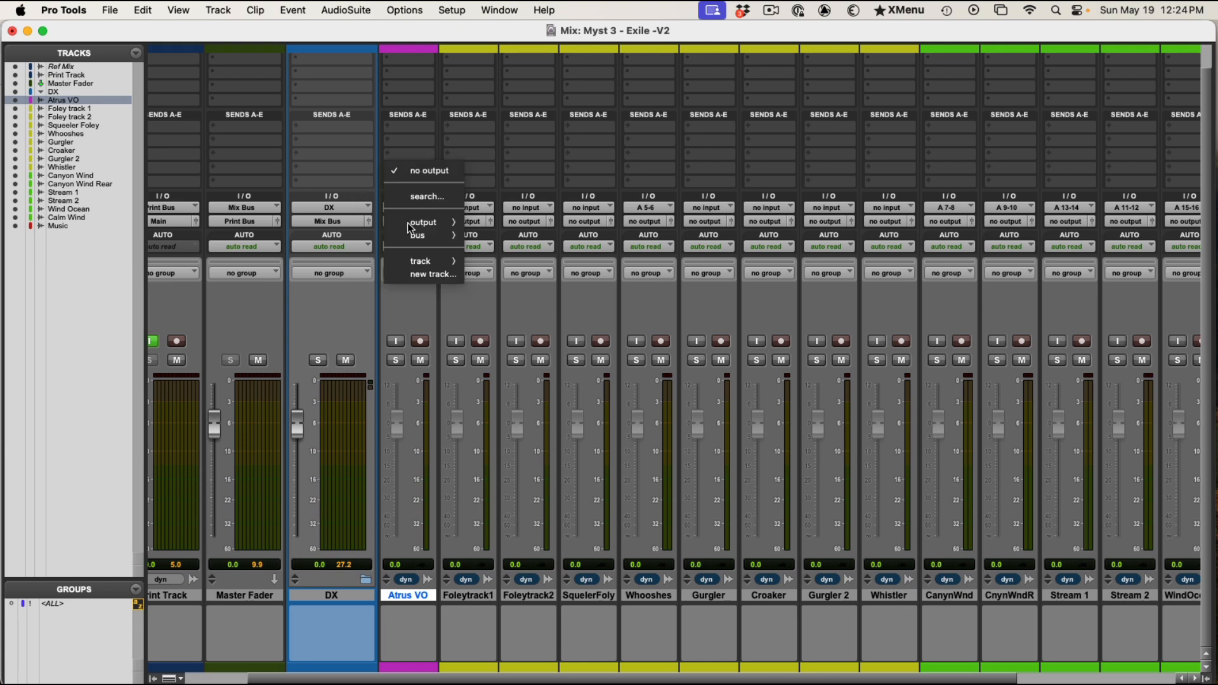
{"action": "mouse_move", "coordinate": [432, 236]}
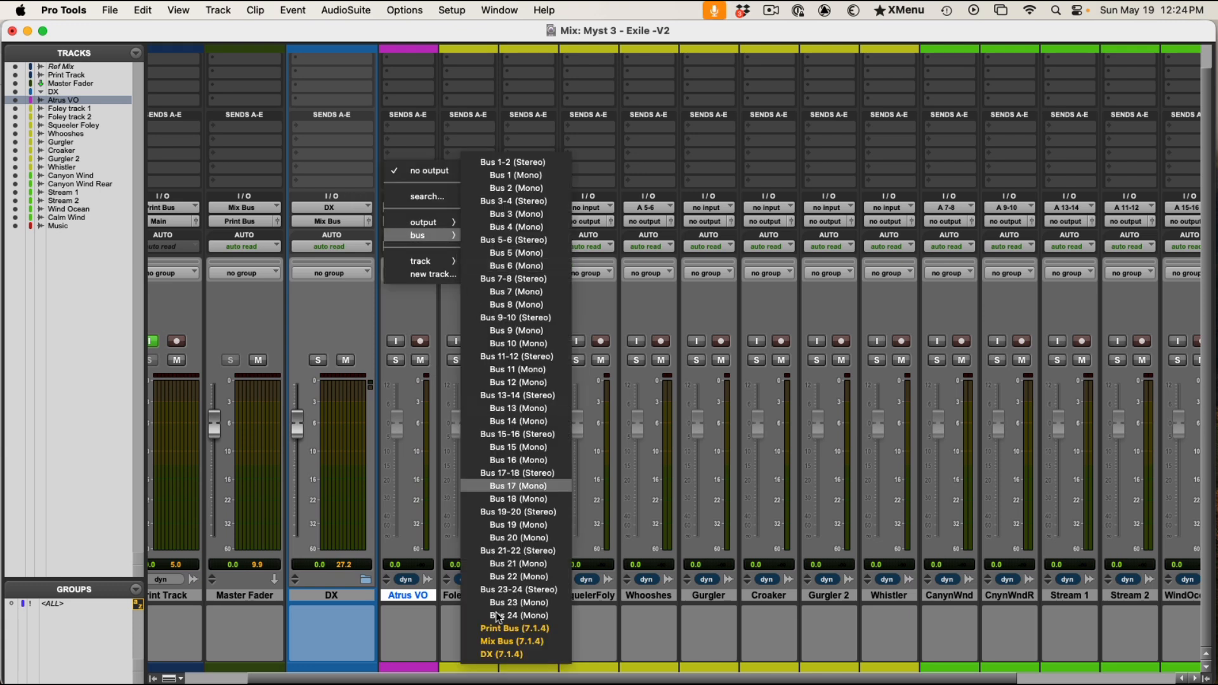
{"action": "left_click", "coordinate": [498, 654]}
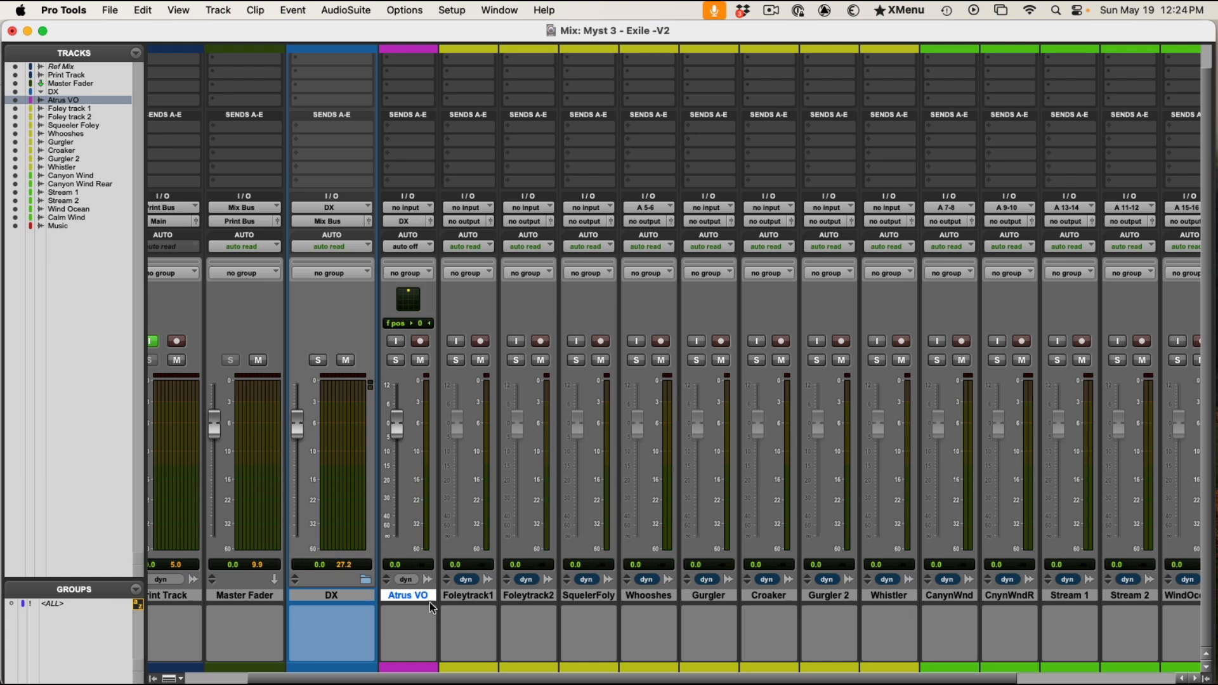
{"action": "left_click_drag", "start_coordinate": [410, 596], "coordinate": [337, 587]}
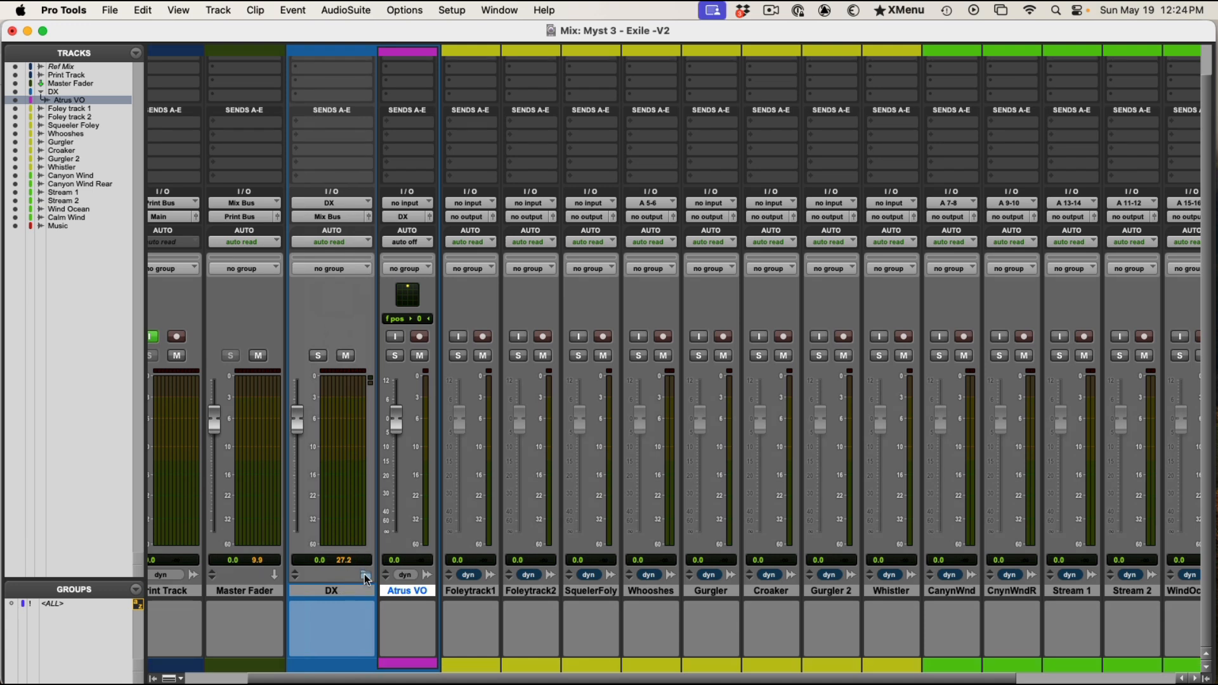
{"action": "left_click", "coordinate": [366, 574]}
{"action": "left_click", "coordinate": [366, 579]}
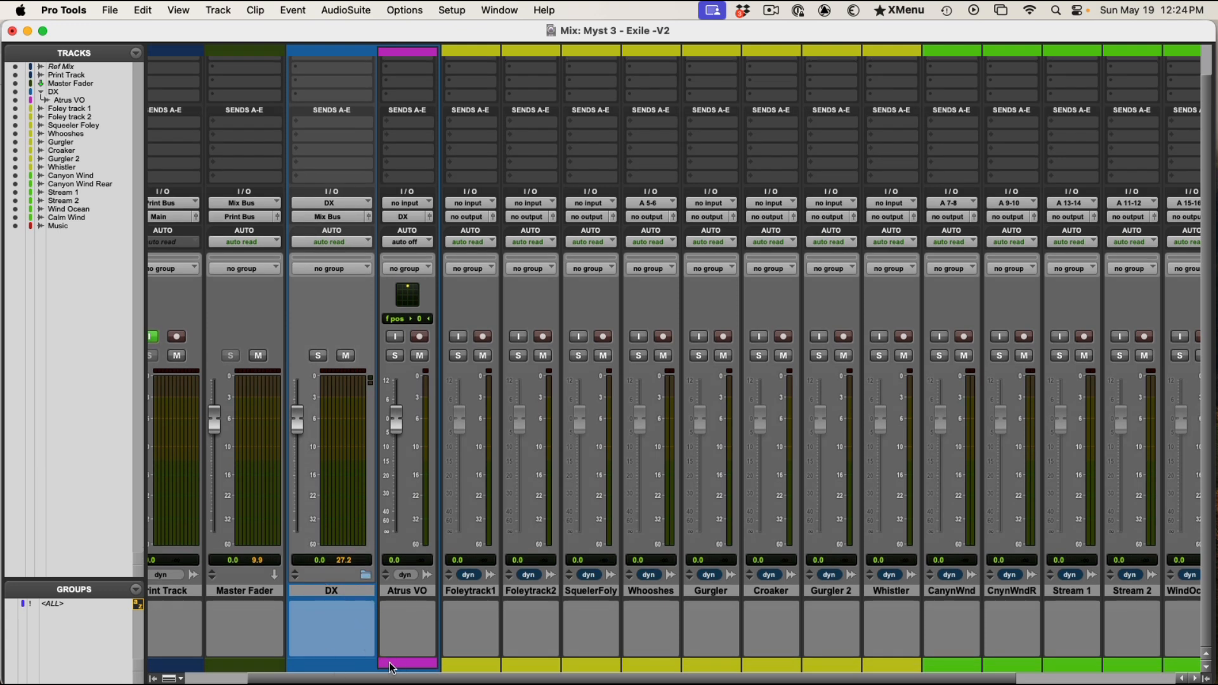
Color the DX folder the same magenta as the Atrus VO track and collapse the folder
{"action": "left_click", "coordinate": [345, 591]}
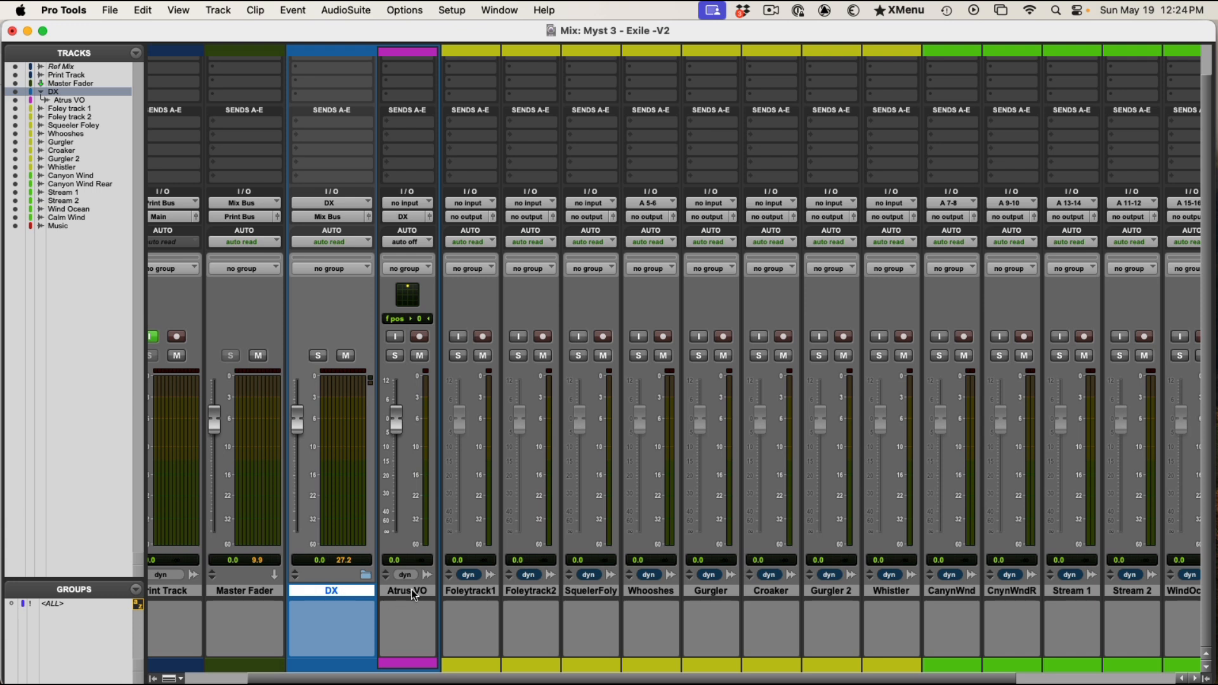
{"action": "left_click", "coordinate": [412, 590], "text": "shift"}
{"action": "double_click", "coordinate": [401, 664]}
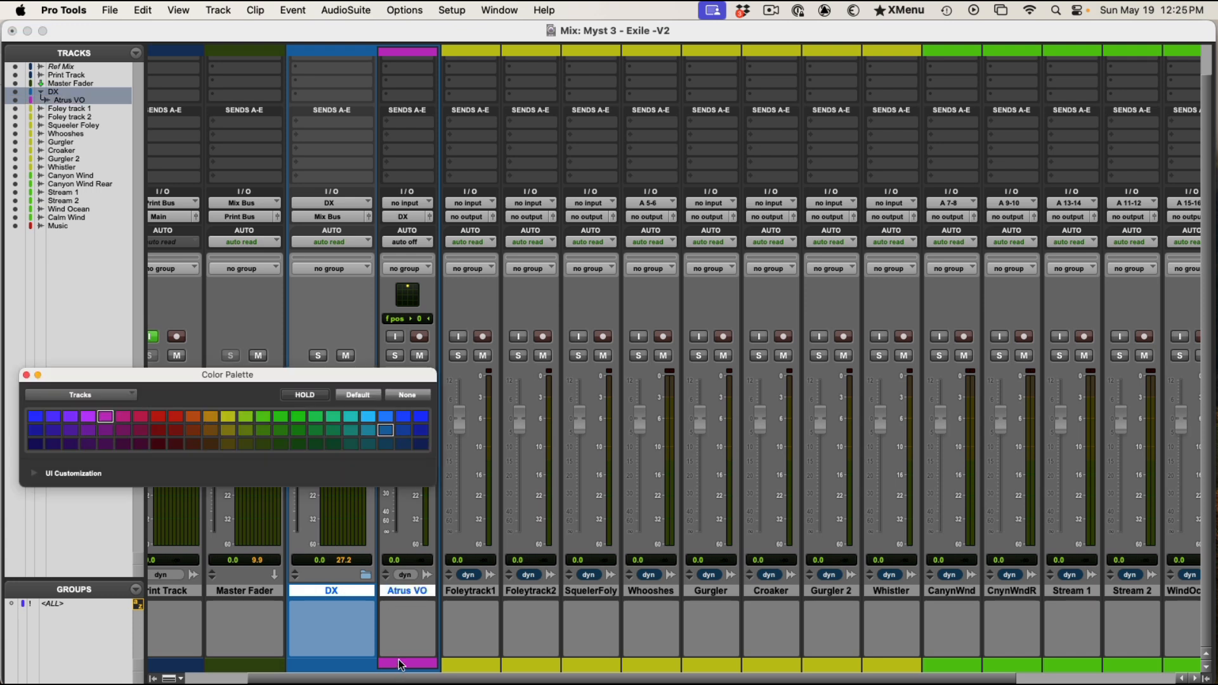
{"action": "left_click", "coordinate": [106, 420]}
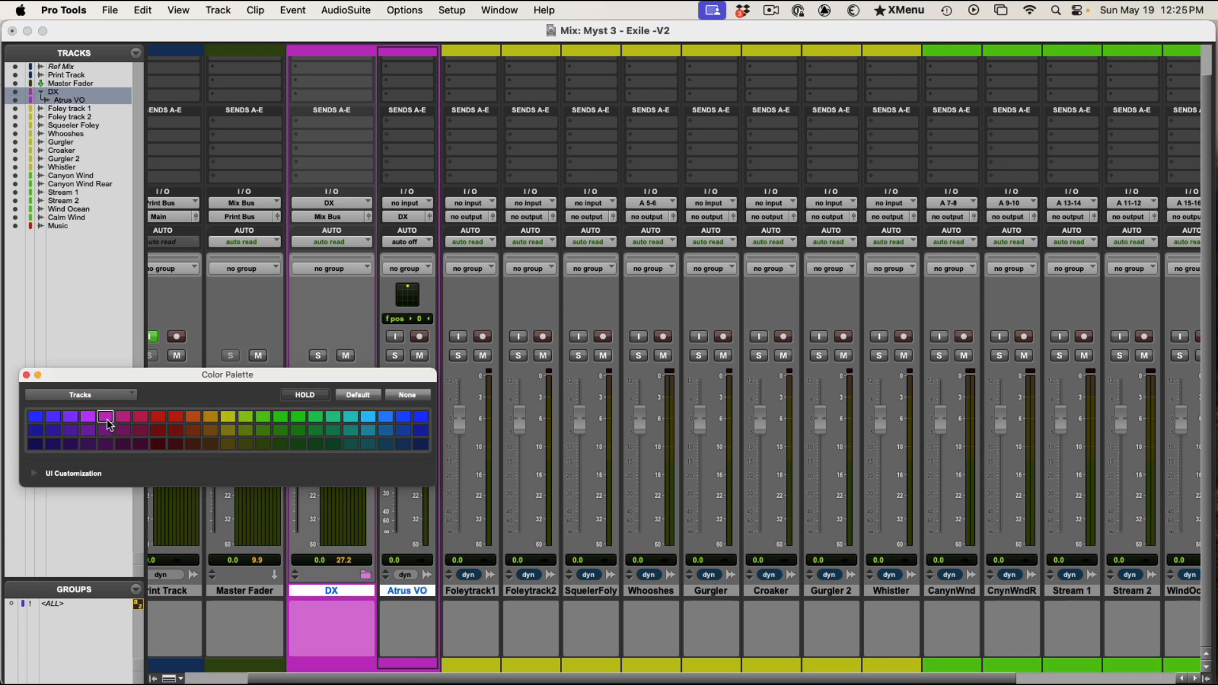
{"action": "left_click", "coordinate": [26, 375]}
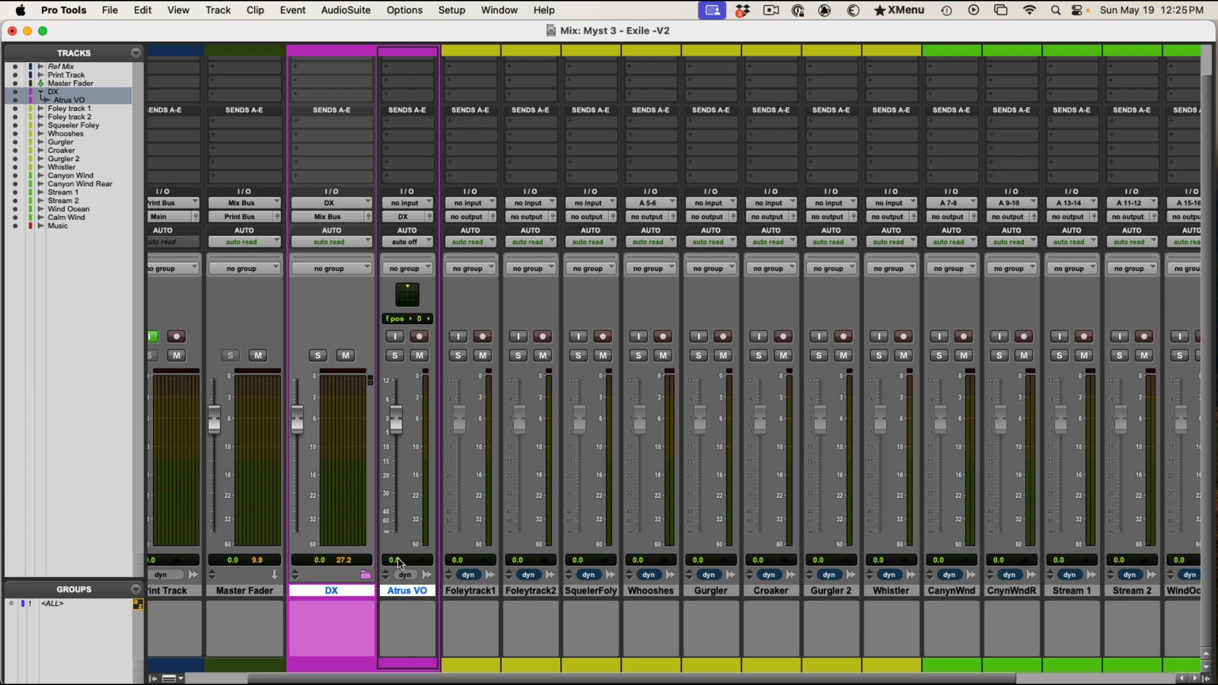
{"action": "left_click", "coordinate": [366, 576]}
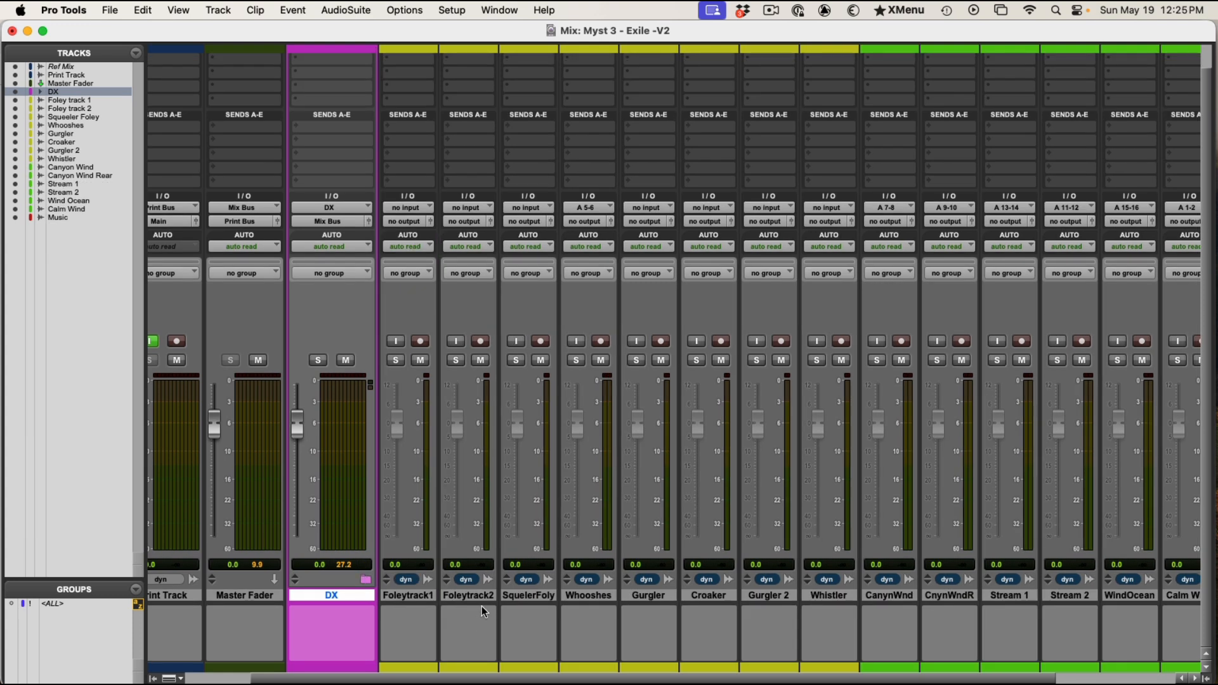
Create one 7.1.4 routing folder named FX directly after the DX folder
{"action": "left_click", "coordinate": [379, 594]}
{"action": "left_click", "coordinate": [357, 594]}
{"action": "key", "text": "super+shift+n"}
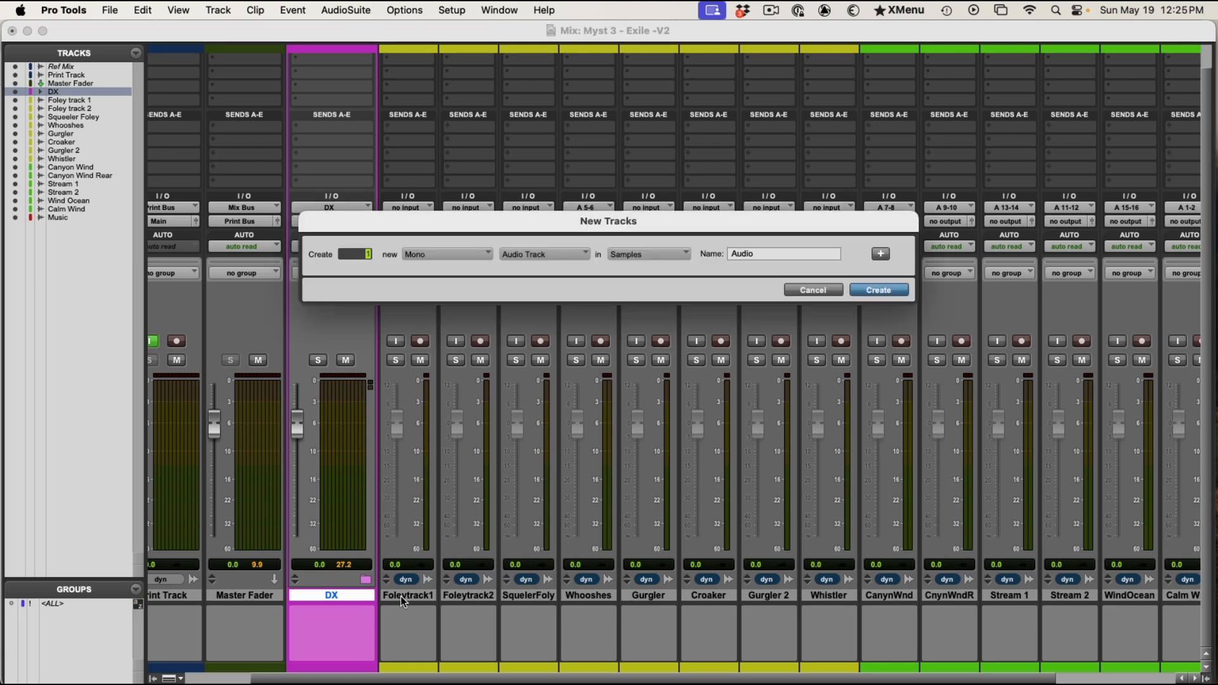
{"action": "left_click", "coordinate": [444, 254]}
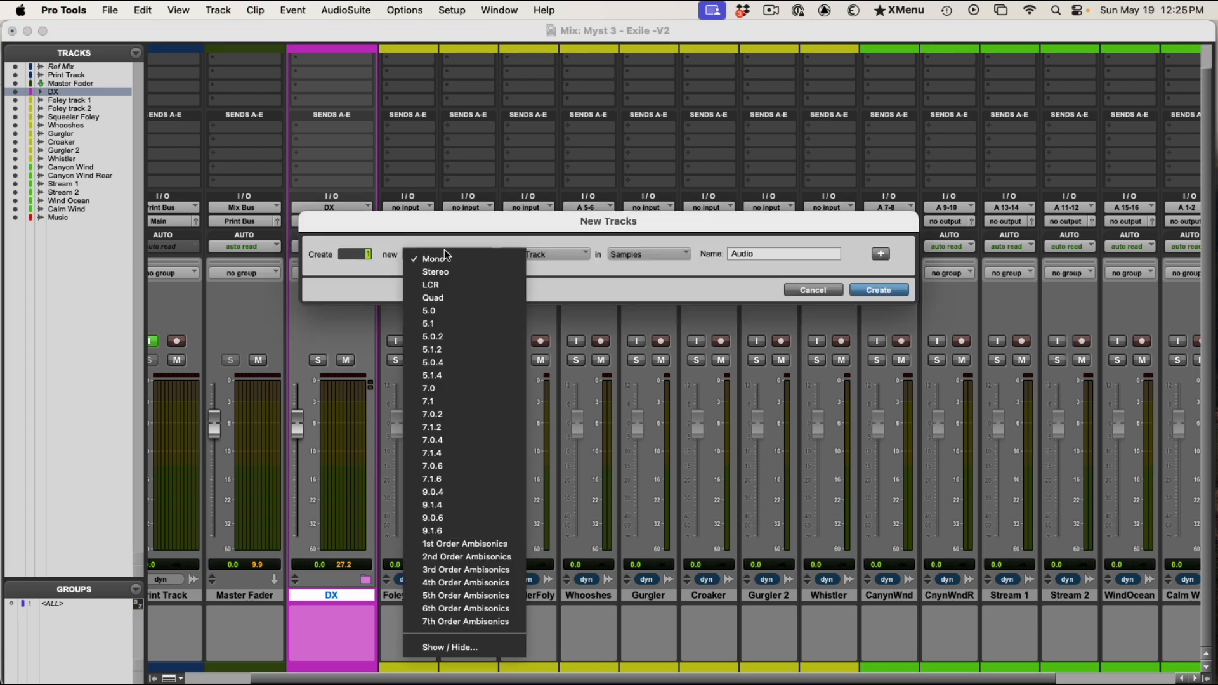
{"action": "left_click", "coordinate": [445, 452]}
{"action": "left_click", "coordinate": [527, 252]}
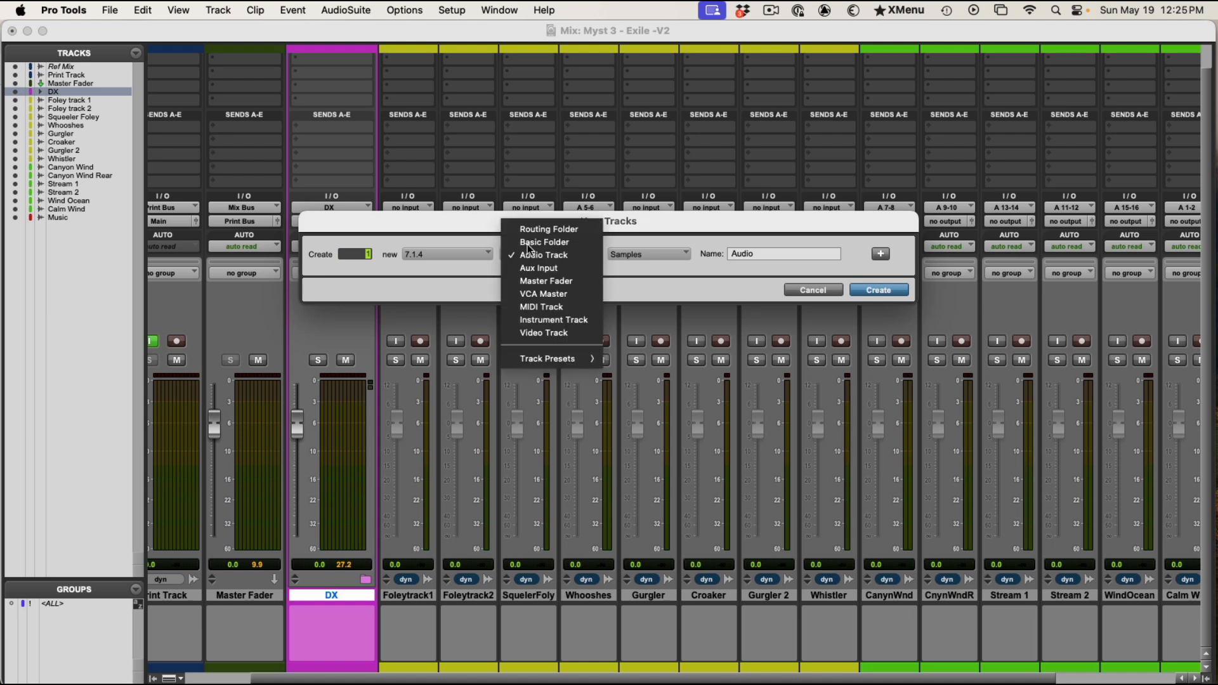
{"action": "left_click", "coordinate": [535, 226]}
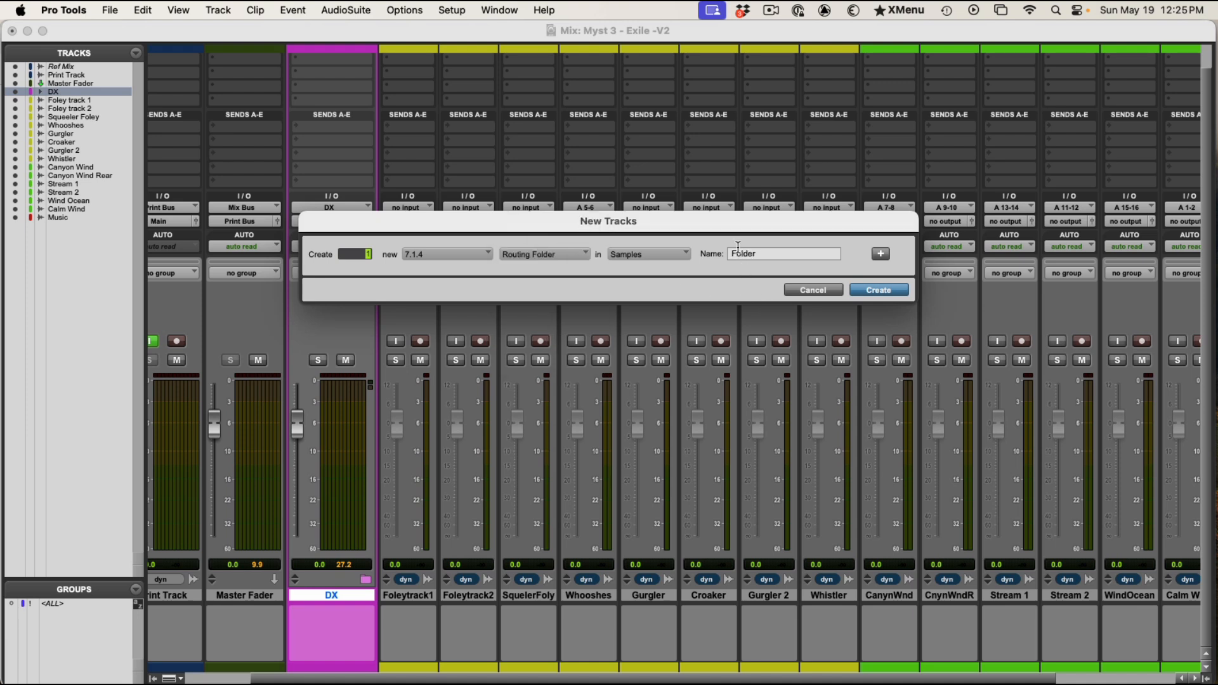
{"action": "left_click", "coordinate": [738, 252]}
{"action": "double_click", "coordinate": [738, 253]}
{"action": "type", "text": "FX"}
{"action": "key", "text": "Return"}
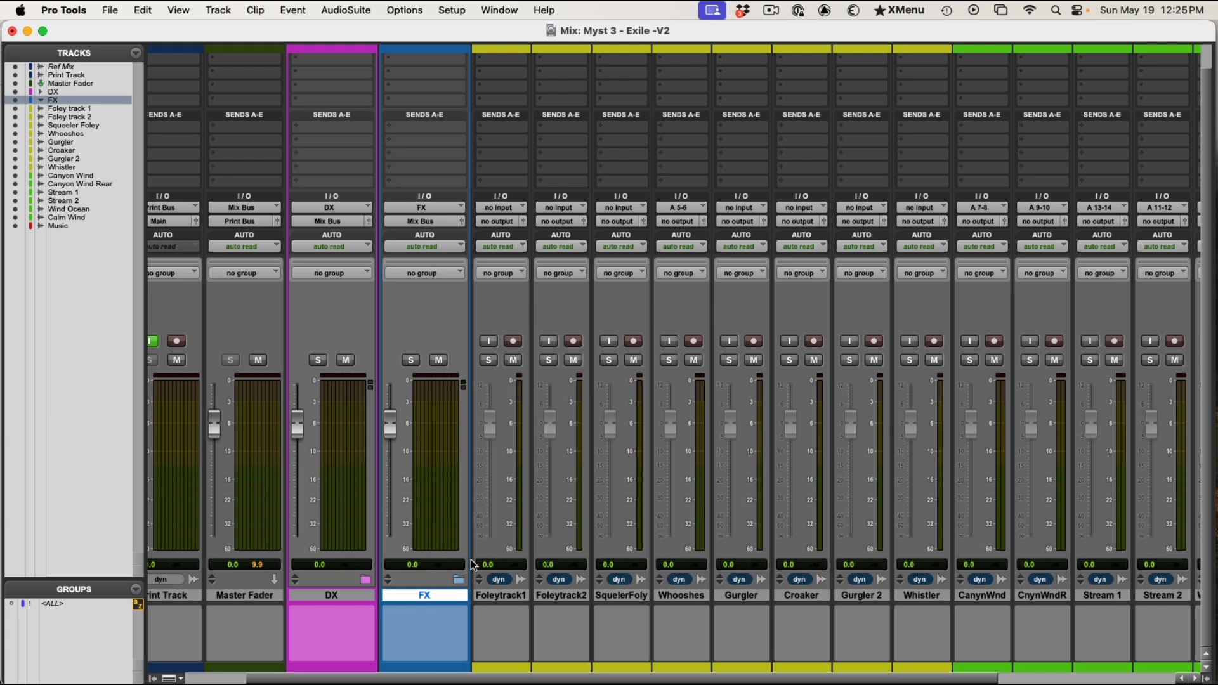
Route the outputs of Foley track 1 through Whistler to the FX (7.1.4) bus and move these tracks into the FX folder
{"action": "left_click", "coordinate": [499, 597]}
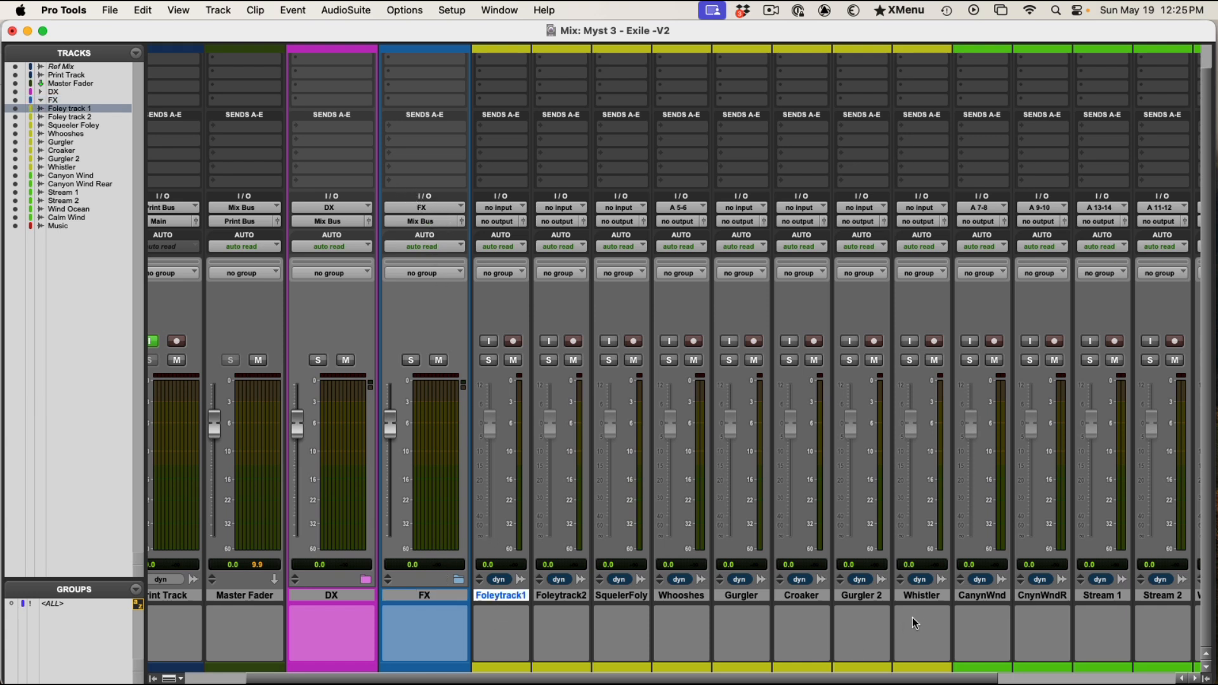
{"action": "left_click", "coordinate": [915, 598], "text": "shift"}
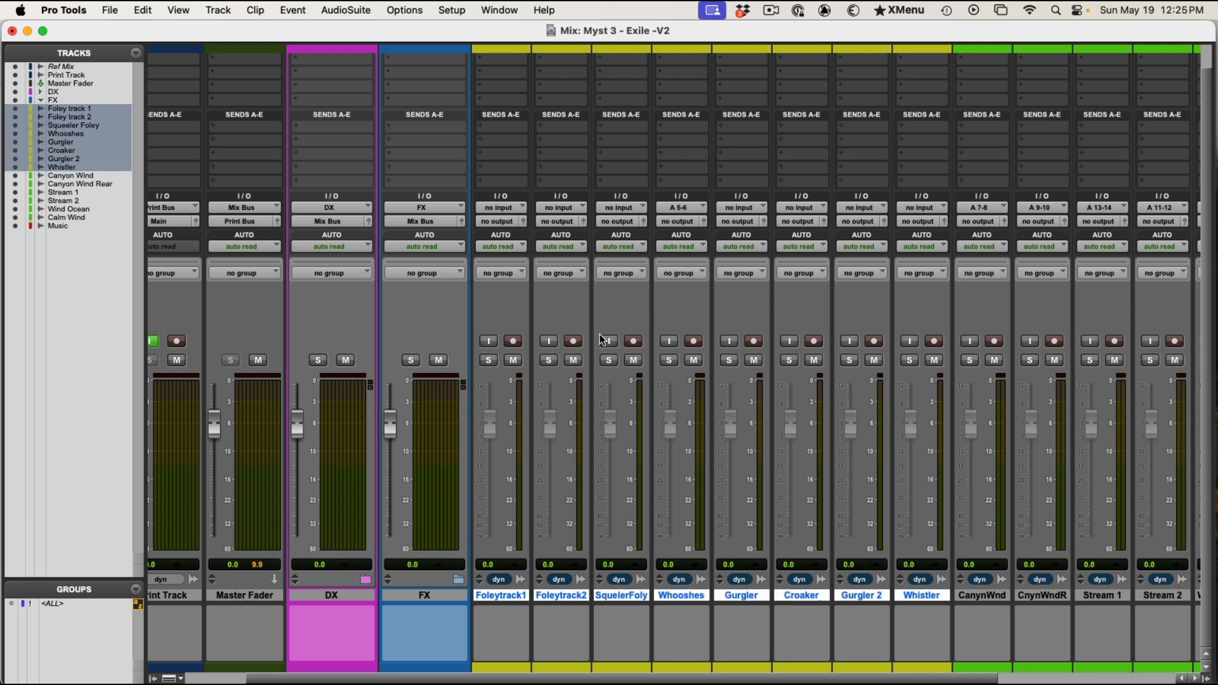
{"action": "left_click", "coordinate": [505, 222]}
{"action": "mouse_move", "coordinate": [508, 234]}
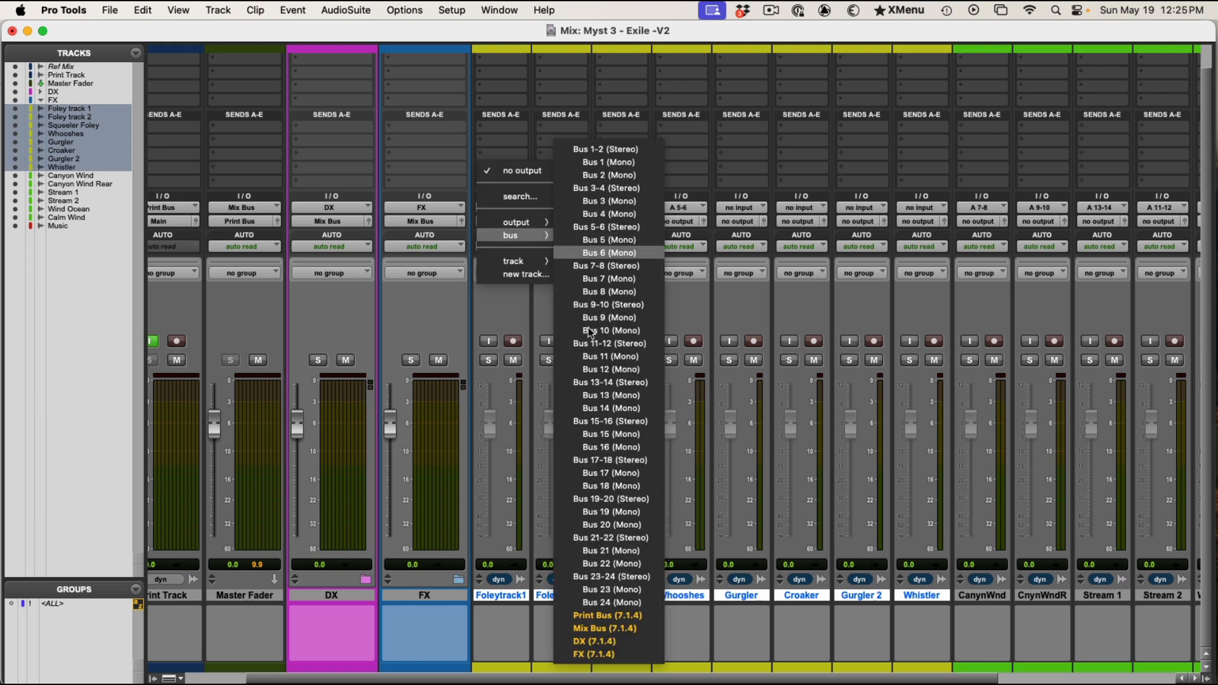
{"action": "left_click", "coordinate": [581, 653], "text": "alt+shift"}
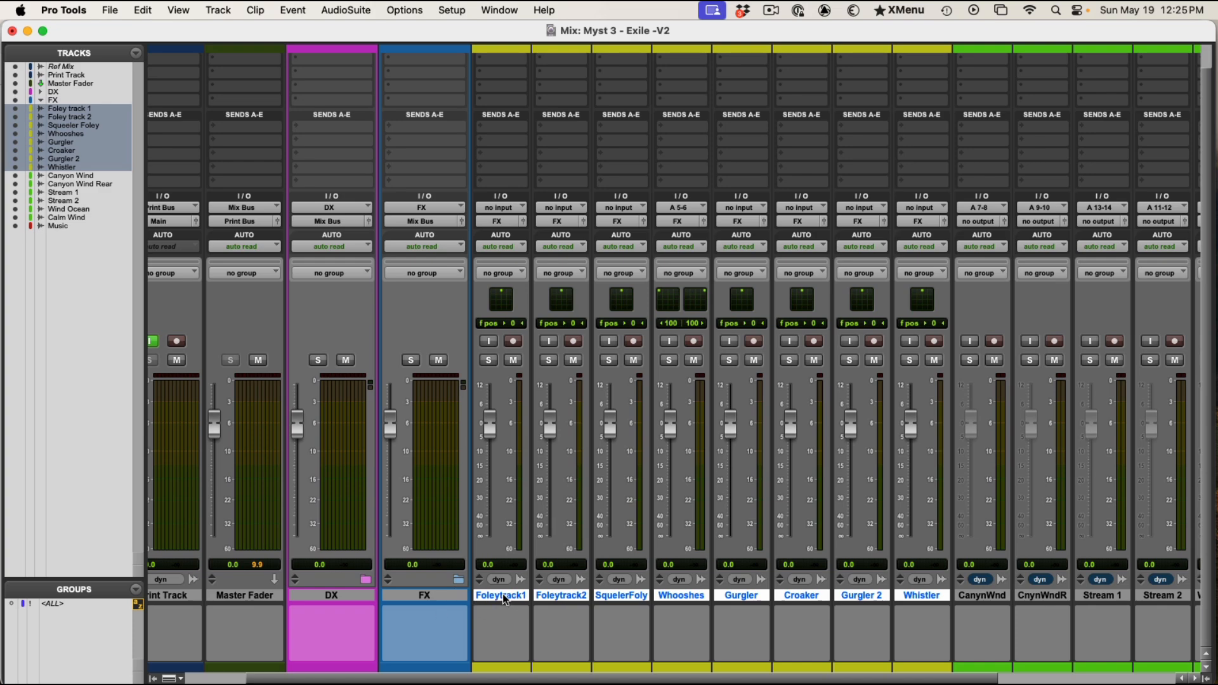
{"action": "left_click_drag", "start_coordinate": [506, 598], "coordinate": [437, 592]}
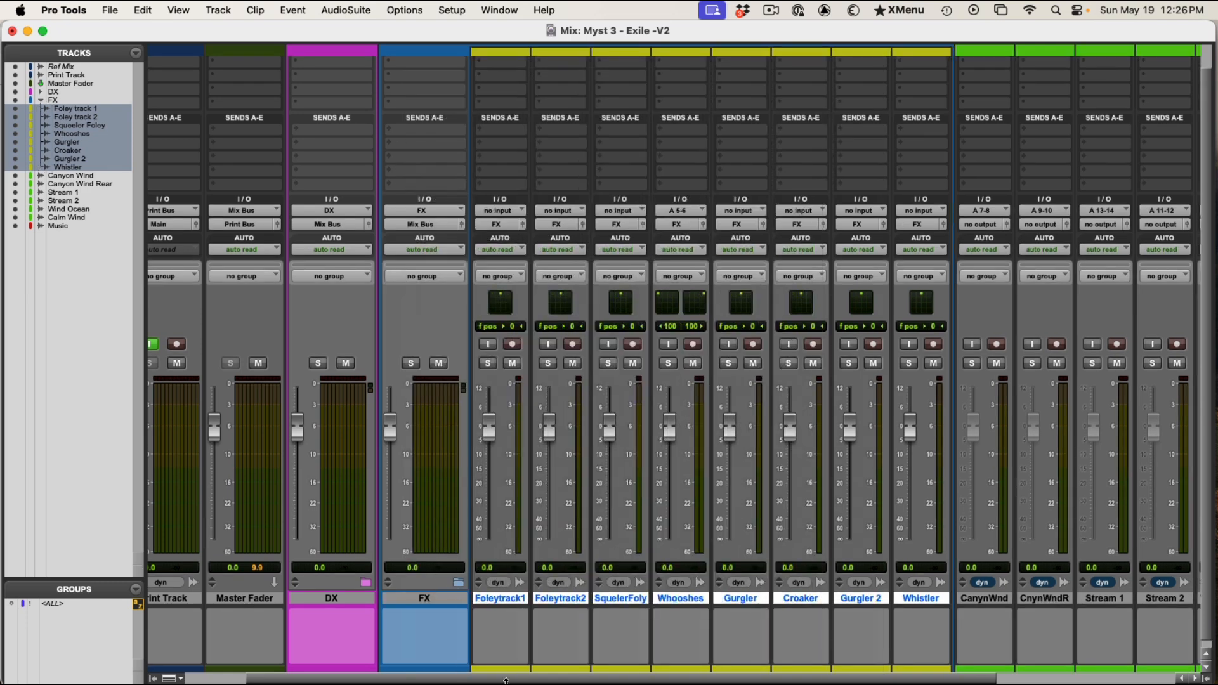
{"action": "scroll", "coordinate": [454, 594], "scroll_direction": "down", "scroll_amount": 1}
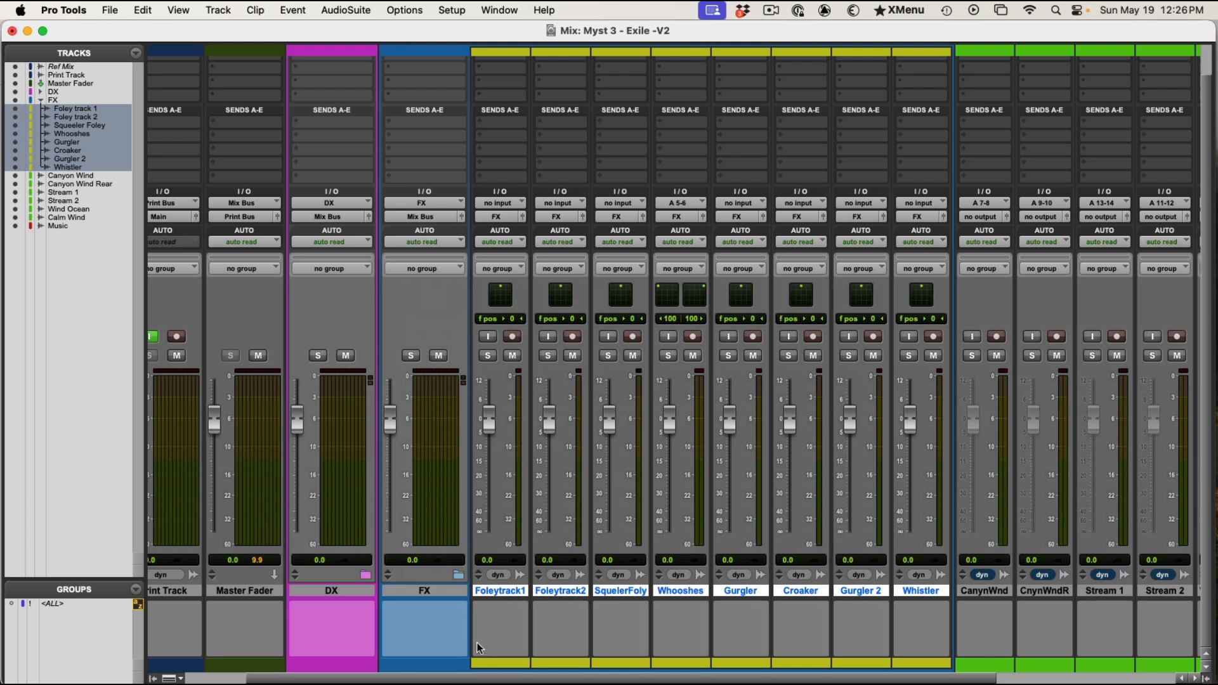
Color the FX folder the same yellow as its foley and effects tracks and collapse the folder
{"action": "left_click", "coordinate": [461, 593]}
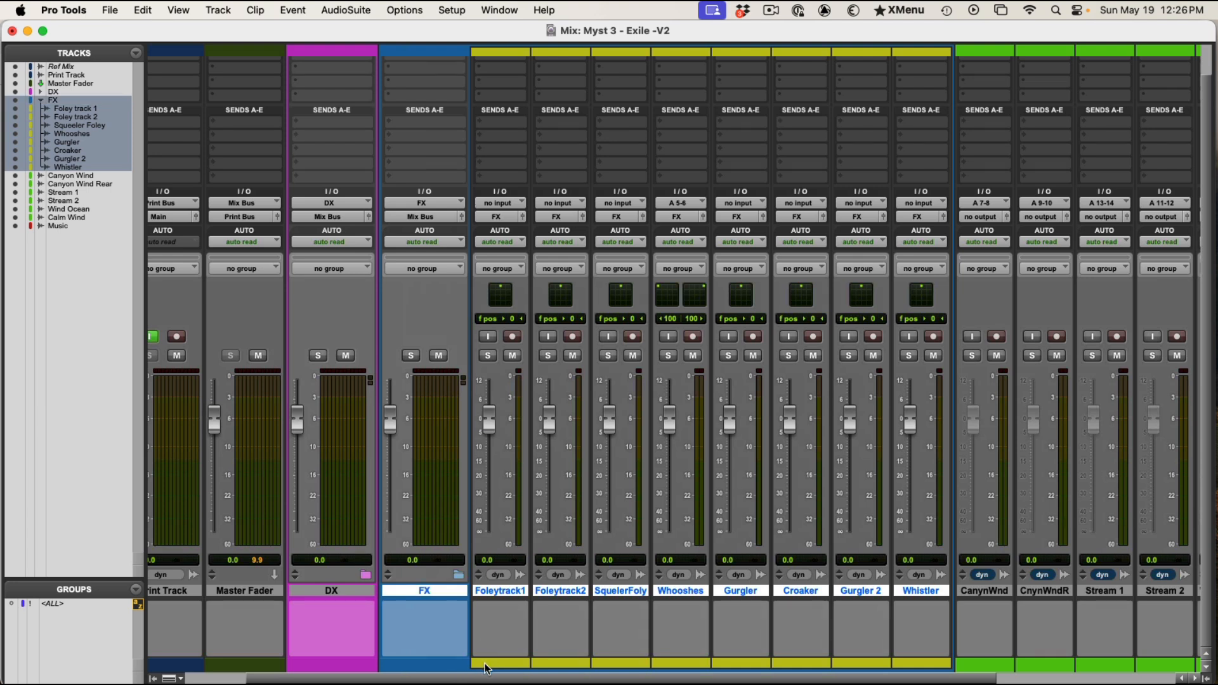
{"action": "double_click", "coordinate": [459, 664]}
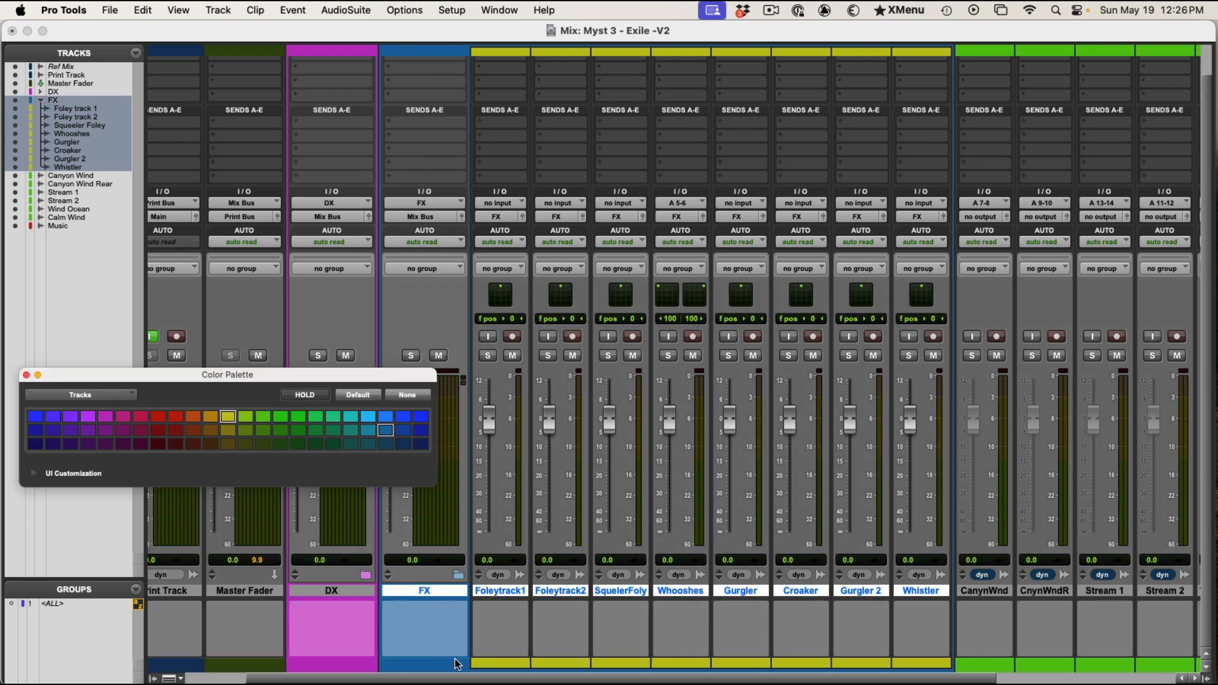
{"action": "left_click", "coordinate": [229, 419]}
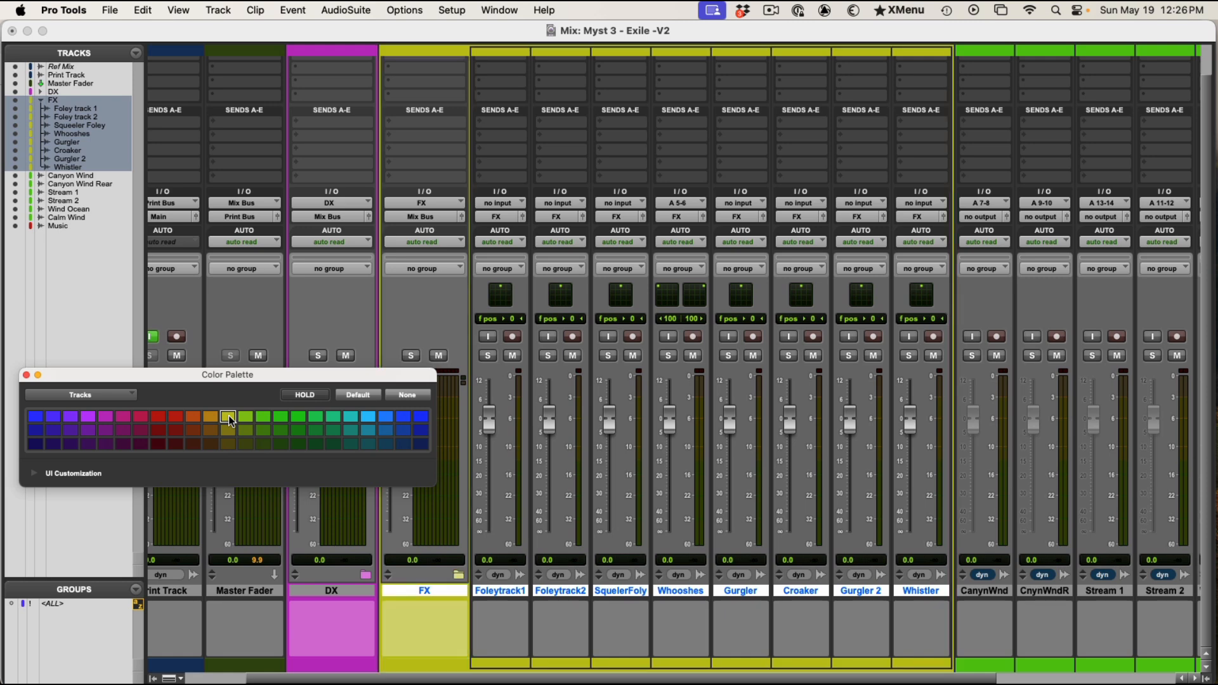
{"action": "left_click", "coordinate": [26, 375]}
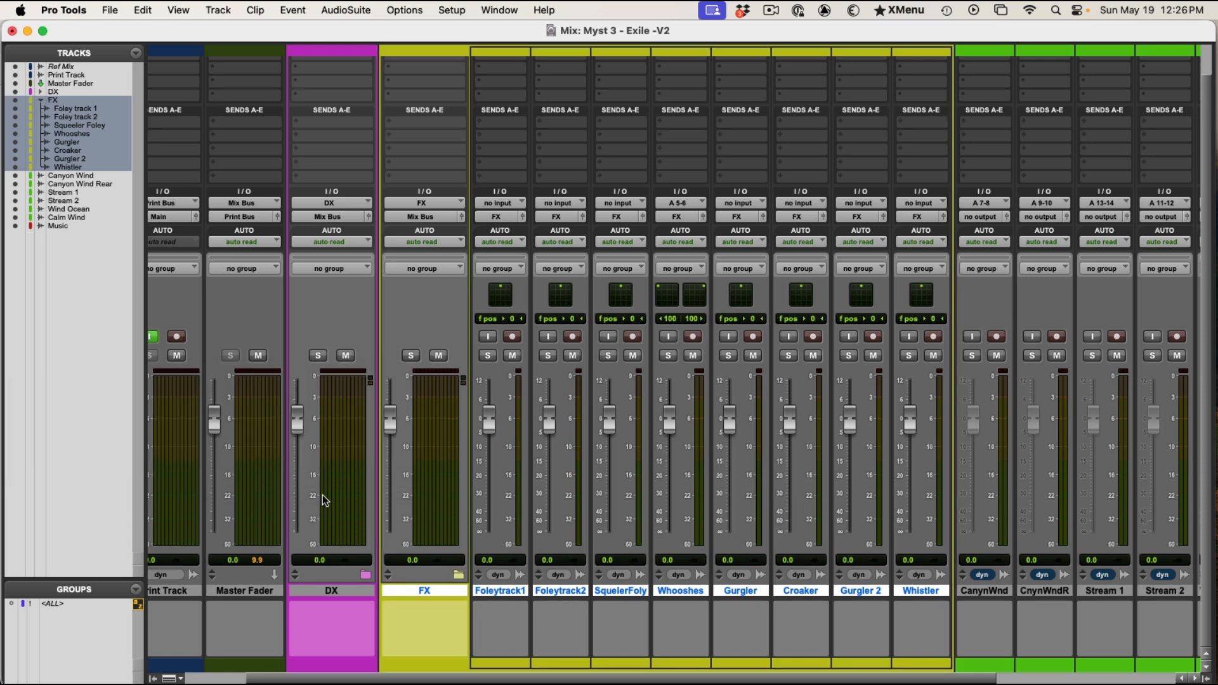
{"action": "left_click", "coordinate": [459, 575]}
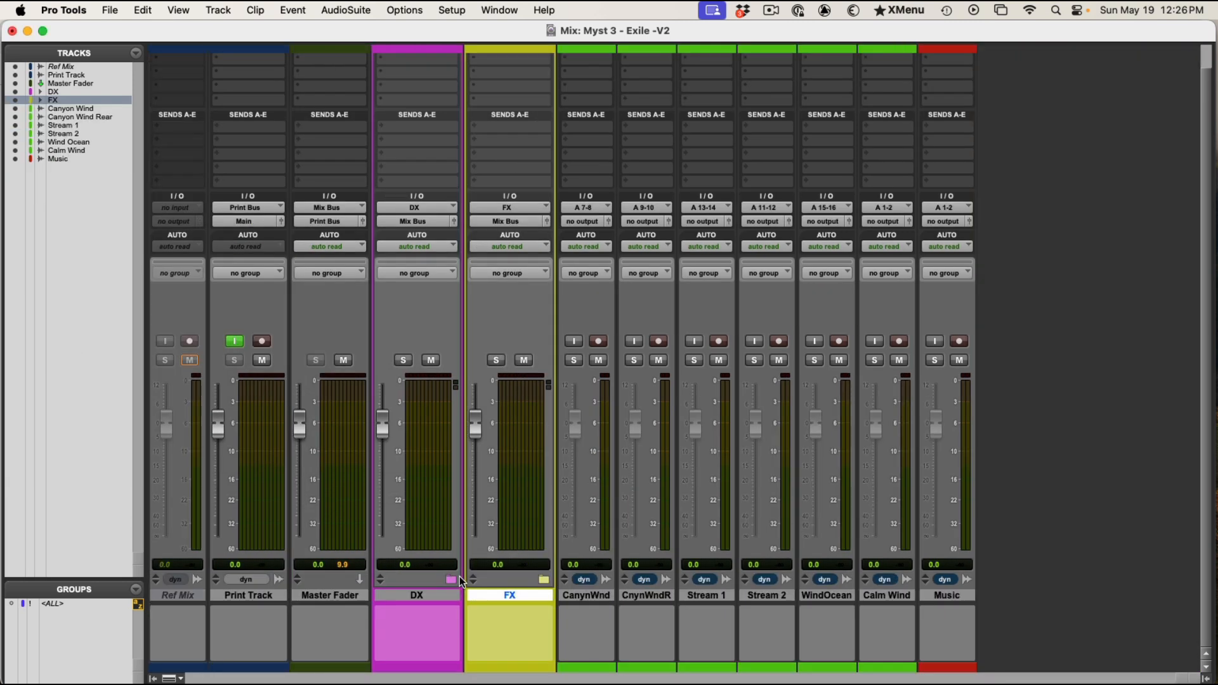
Expand the FX folder to view its tracks in the Edit window, collapse it there and return to the Mix window
{"action": "left_click", "coordinate": [543, 580]}
{"action": "key", "text": "super+equal"}
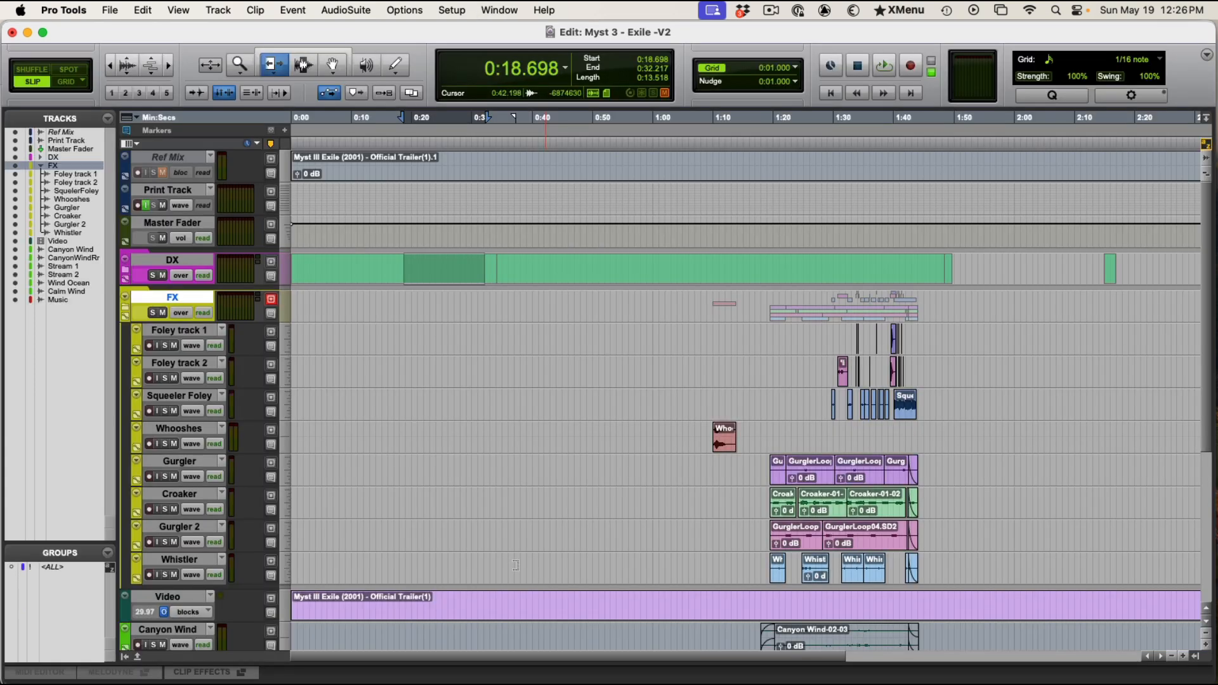
{"action": "left_click", "coordinate": [125, 307]}
{"action": "key", "text": "super+equal"}
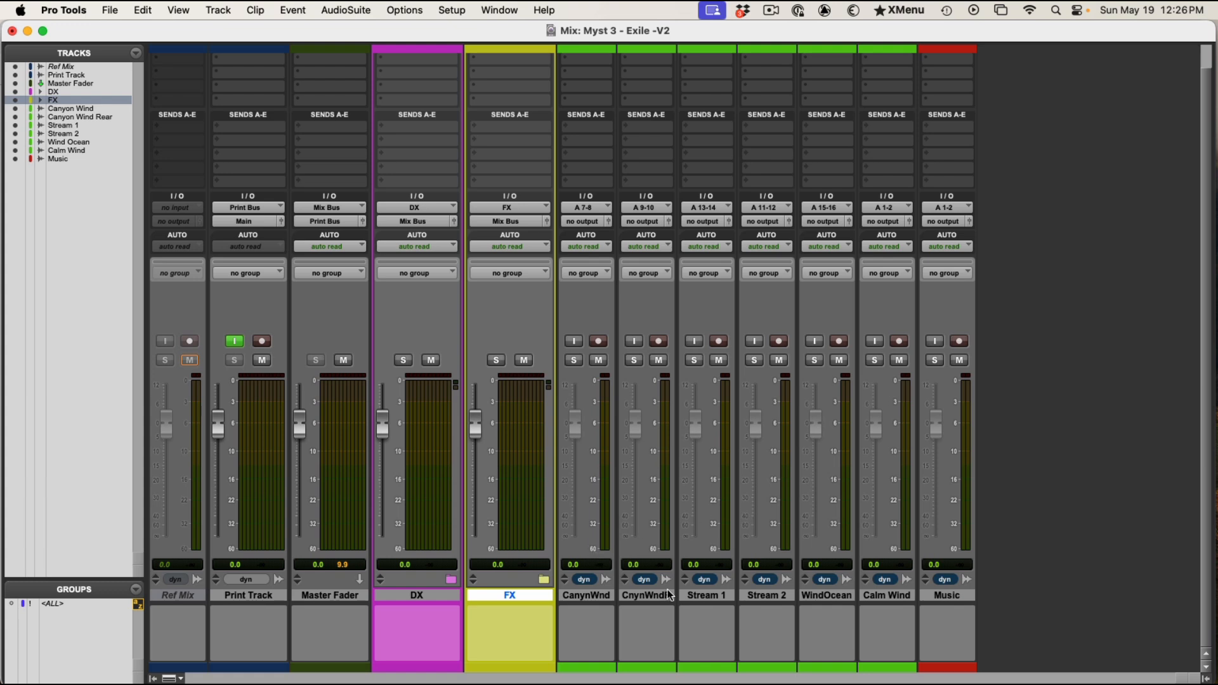
Move the Canyon Wind through Calm Wind tracks into a new 7.1.4 routing folder named AMBIANCE, with the tracks routed to it
{"action": "left_click", "coordinate": [899, 594]}
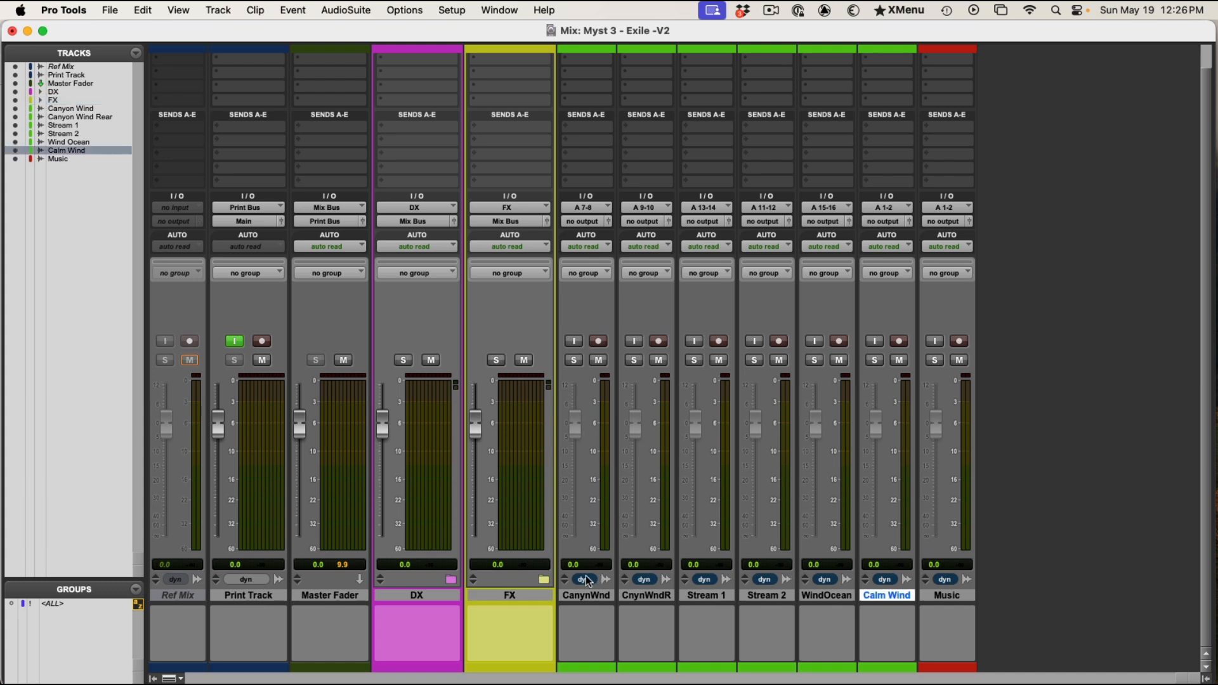
{"action": "left_click", "coordinate": [574, 596], "text": "shift"}
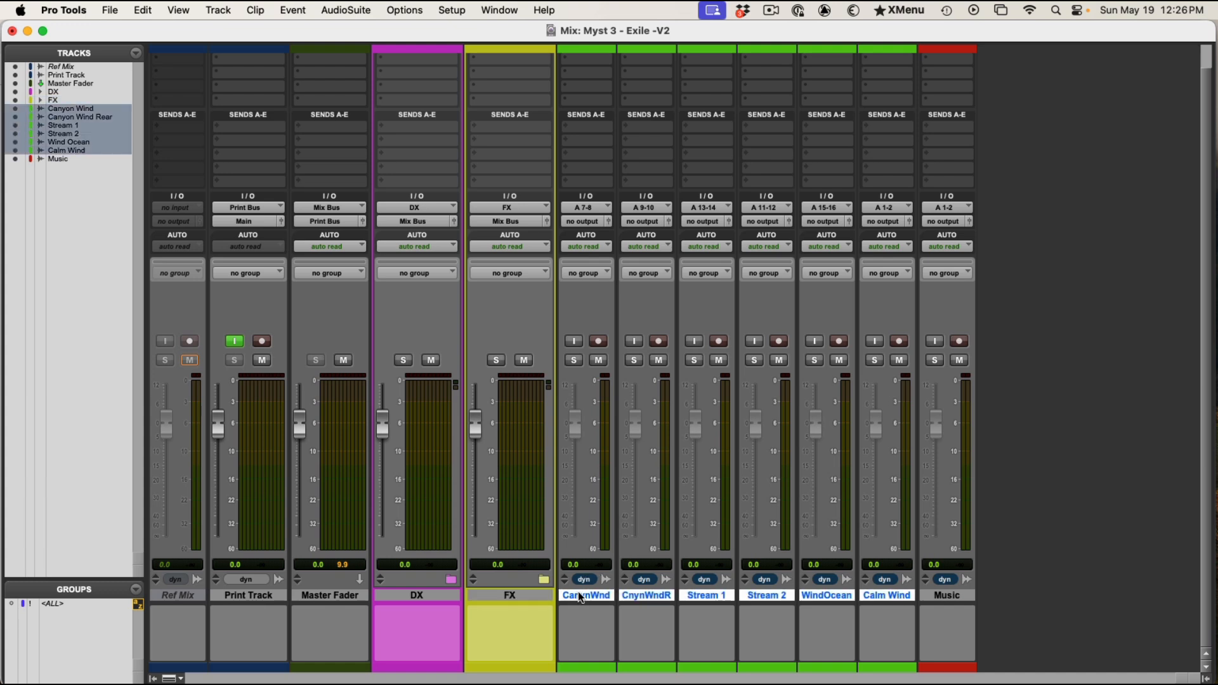
{"action": "right_click", "coordinate": [580, 598]}
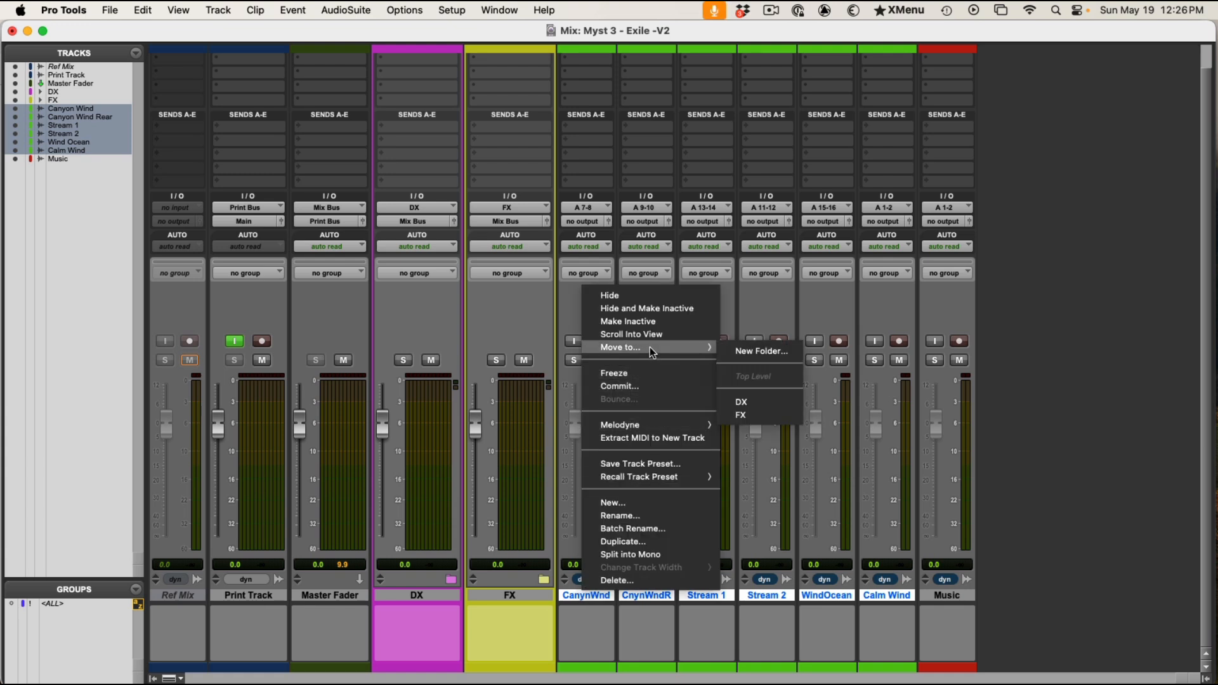
{"action": "mouse_move", "coordinate": [714, 352]}
{"action": "left_click", "coordinate": [730, 349]}
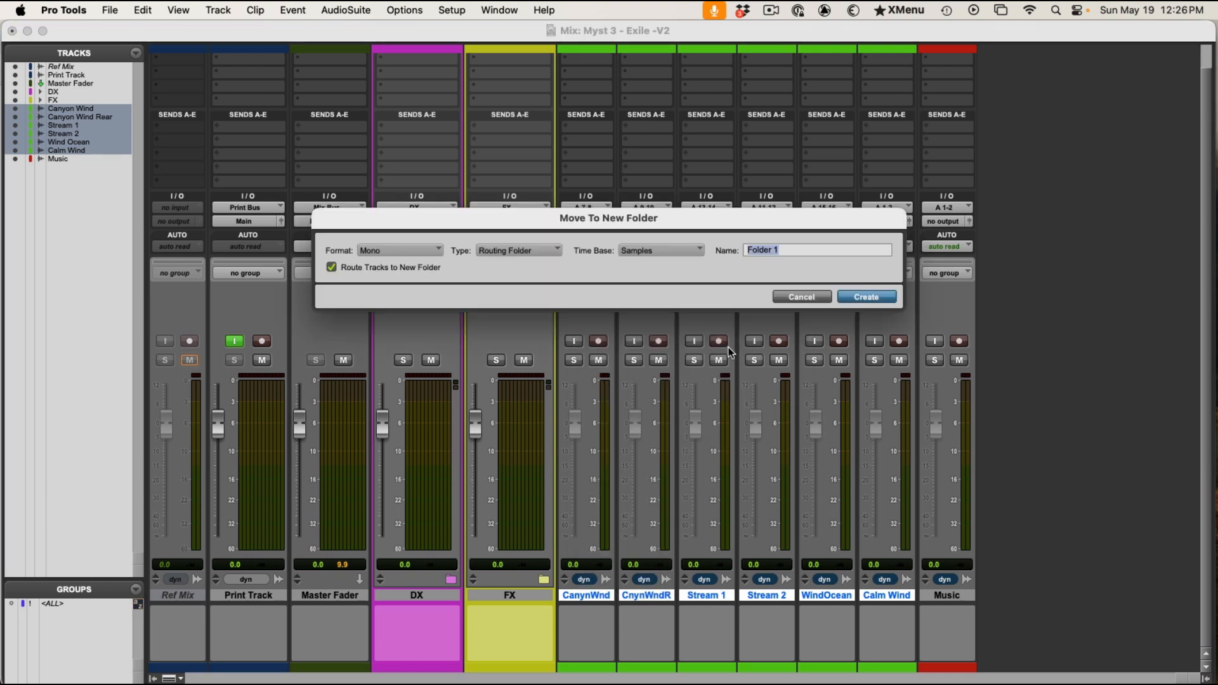
{"action": "left_click", "coordinate": [394, 253]}
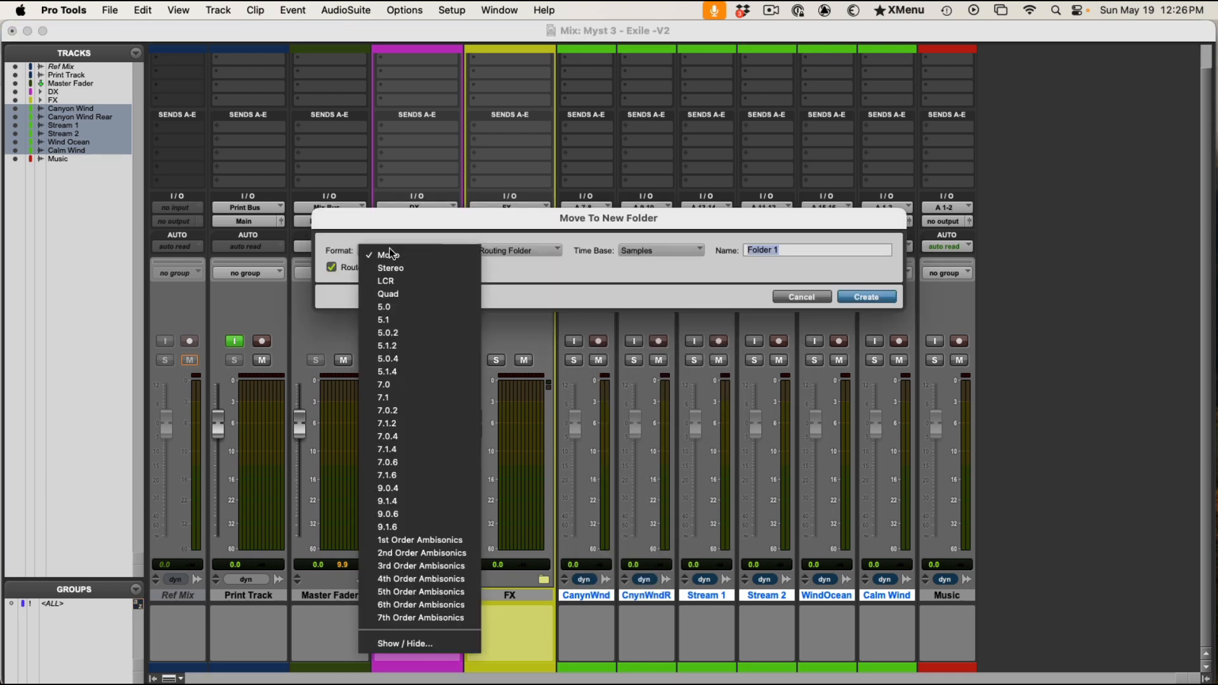
{"action": "left_click", "coordinate": [398, 448]}
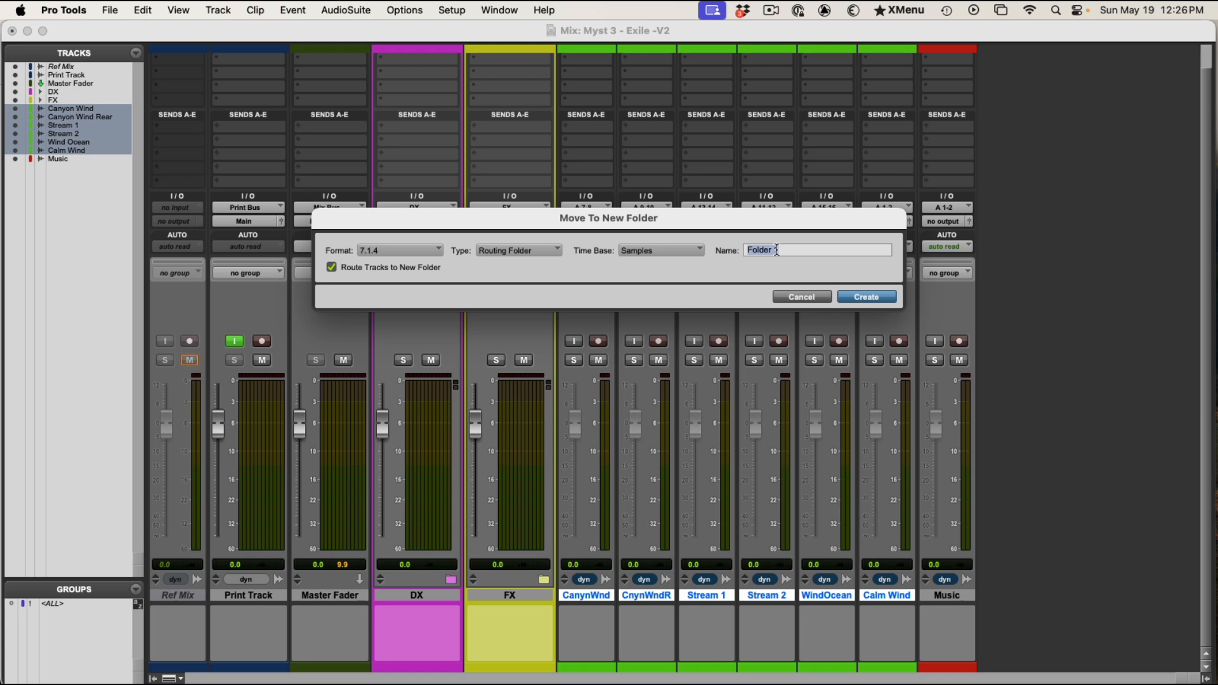
{"action": "type", "text": "AMBIANCE"}
{"action": "key", "text": "Return"}
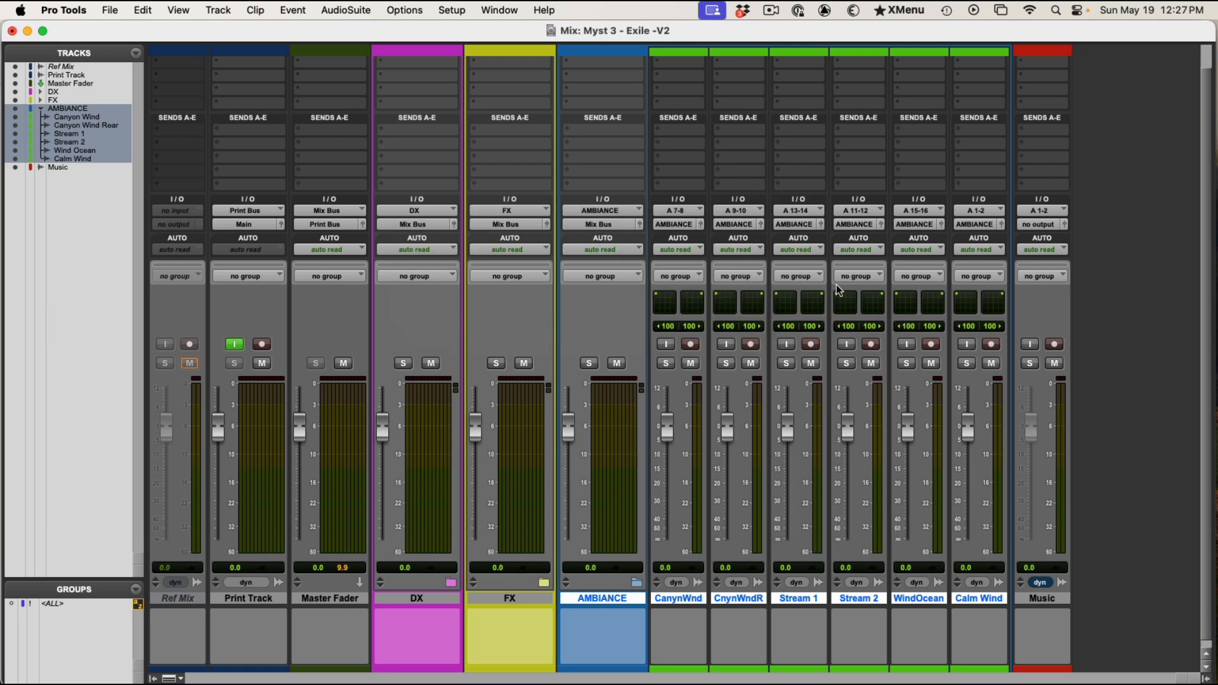
Color the AMBIANCE folder the same green as its wind and stream tracks and collapse the folder
{"action": "scroll", "coordinate": [633, 606], "scroll_direction": "down", "scroll_amount": 1}
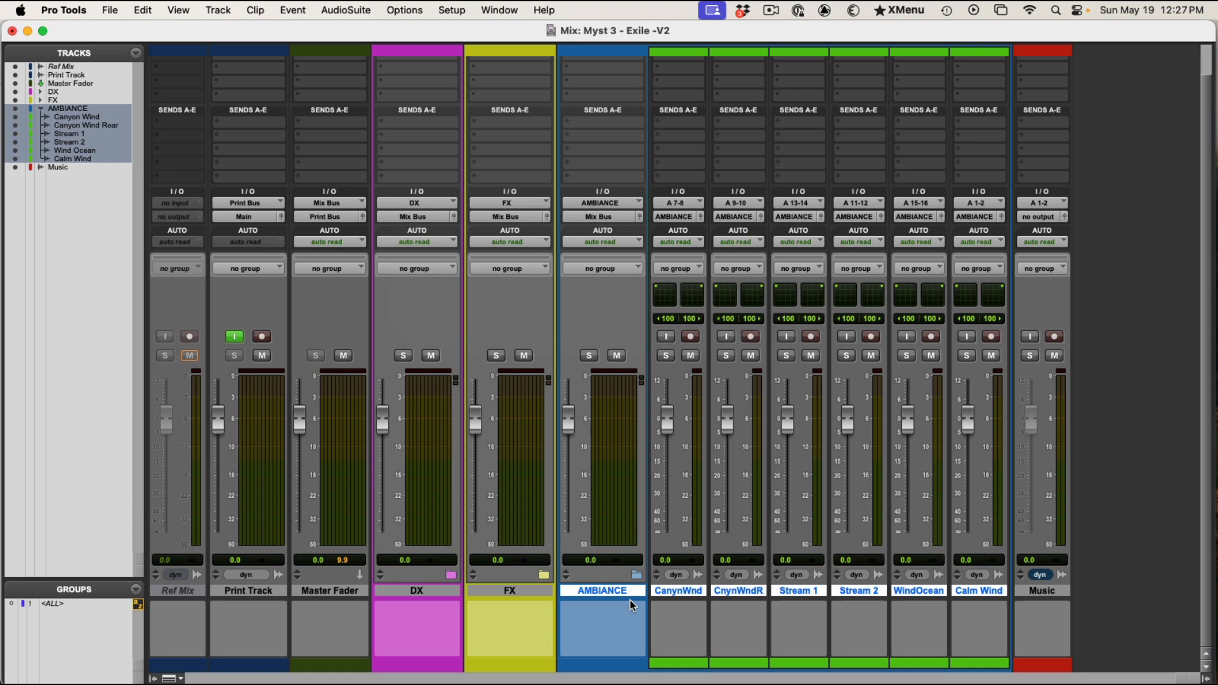
{"action": "double_click", "coordinate": [628, 665]}
{"action": "left_click", "coordinate": [264, 418]}
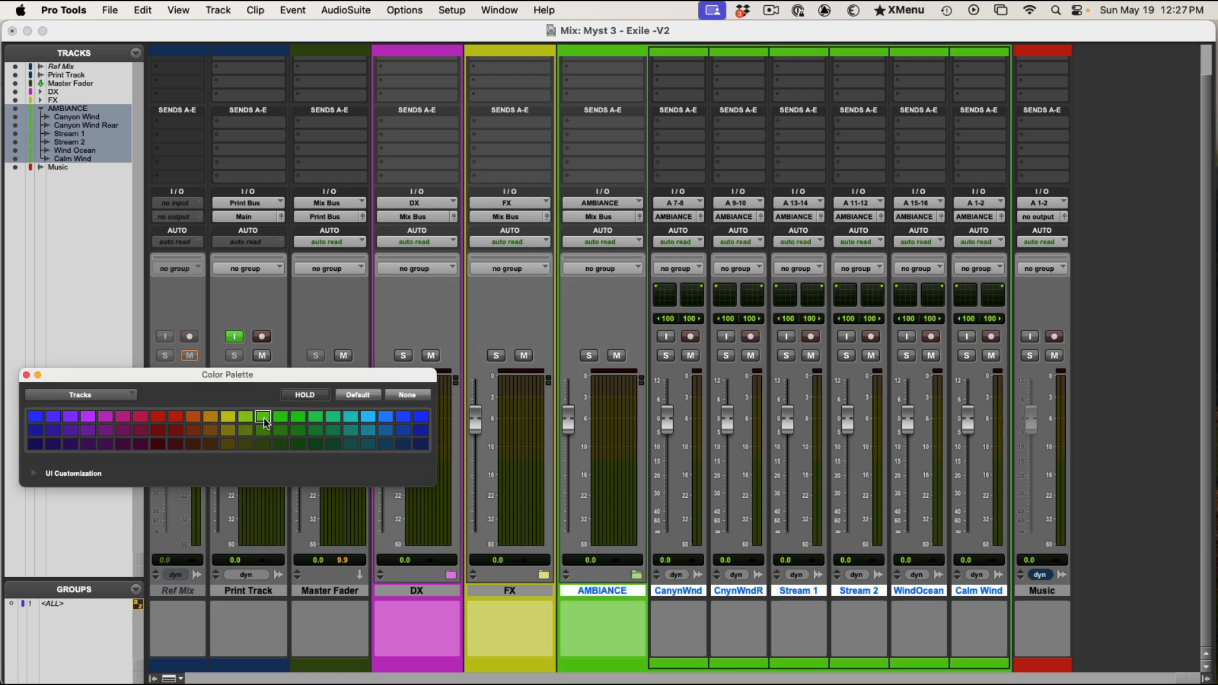
{"action": "left_click", "coordinate": [27, 375]}
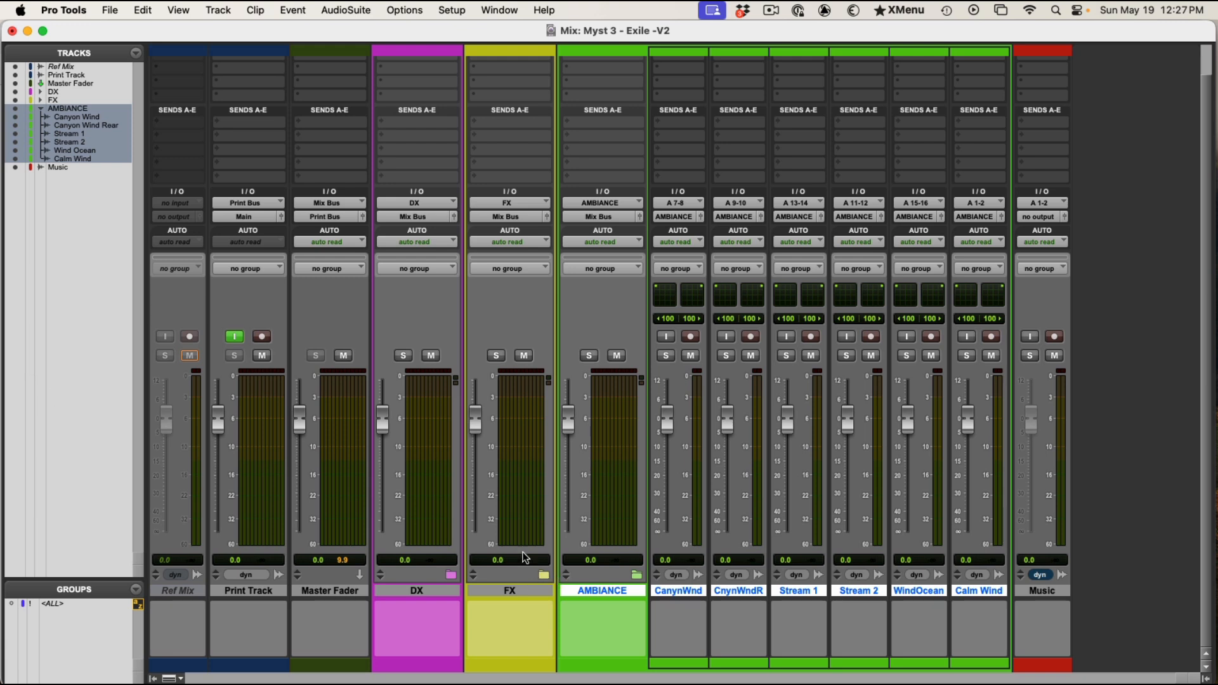
{"action": "left_click", "coordinate": [638, 575]}
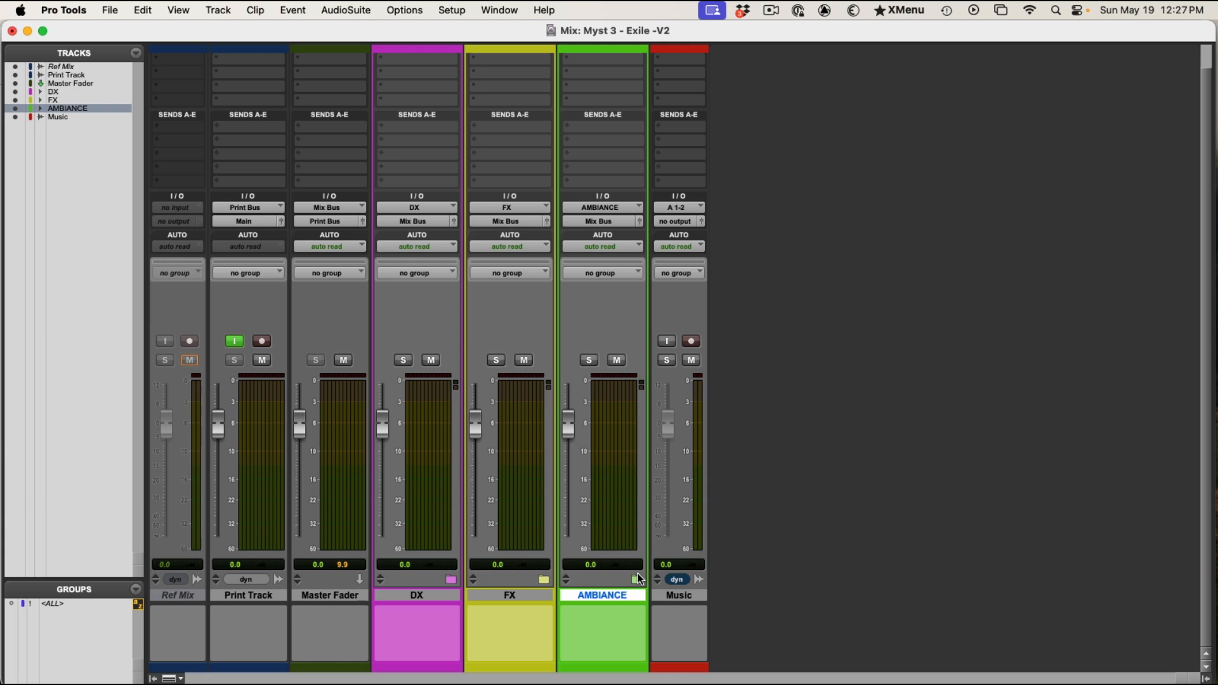
Move the Music track into a new 7.1.4 routing folder named MX, with the track routed to it
{"action": "left_click", "coordinate": [682, 595]}
{"action": "right_click", "coordinate": [681, 595]}
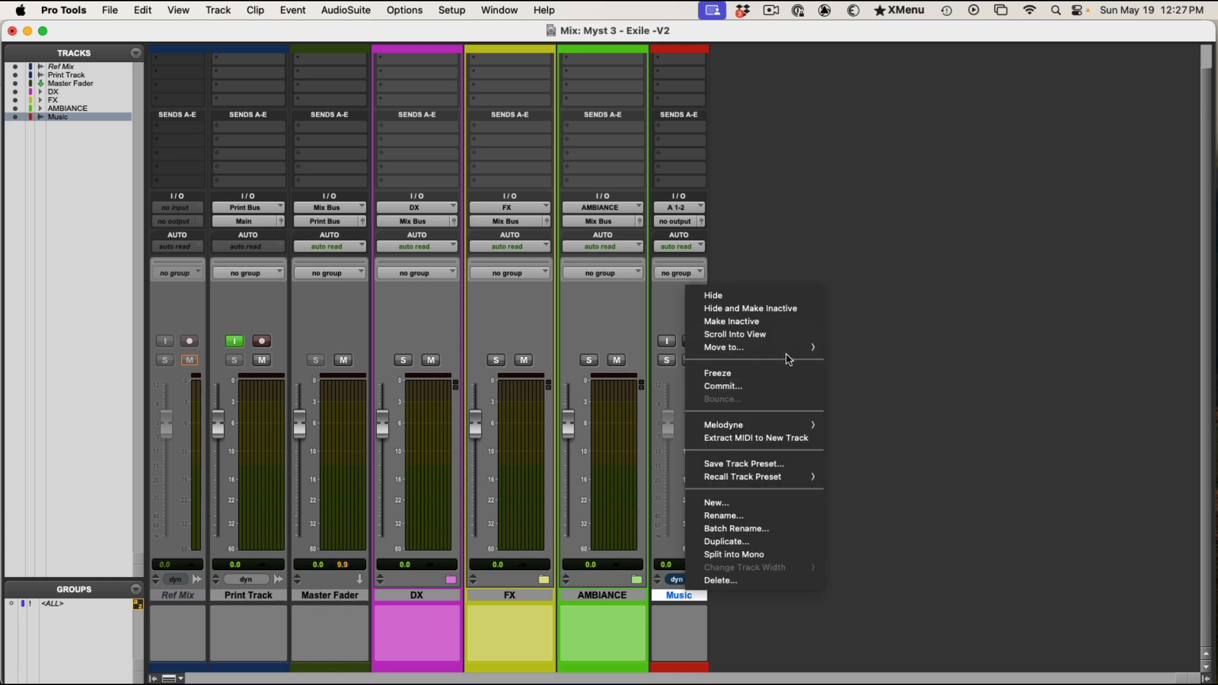
{"action": "mouse_move", "coordinate": [785, 353]}
{"action": "left_click", "coordinate": [850, 353]}
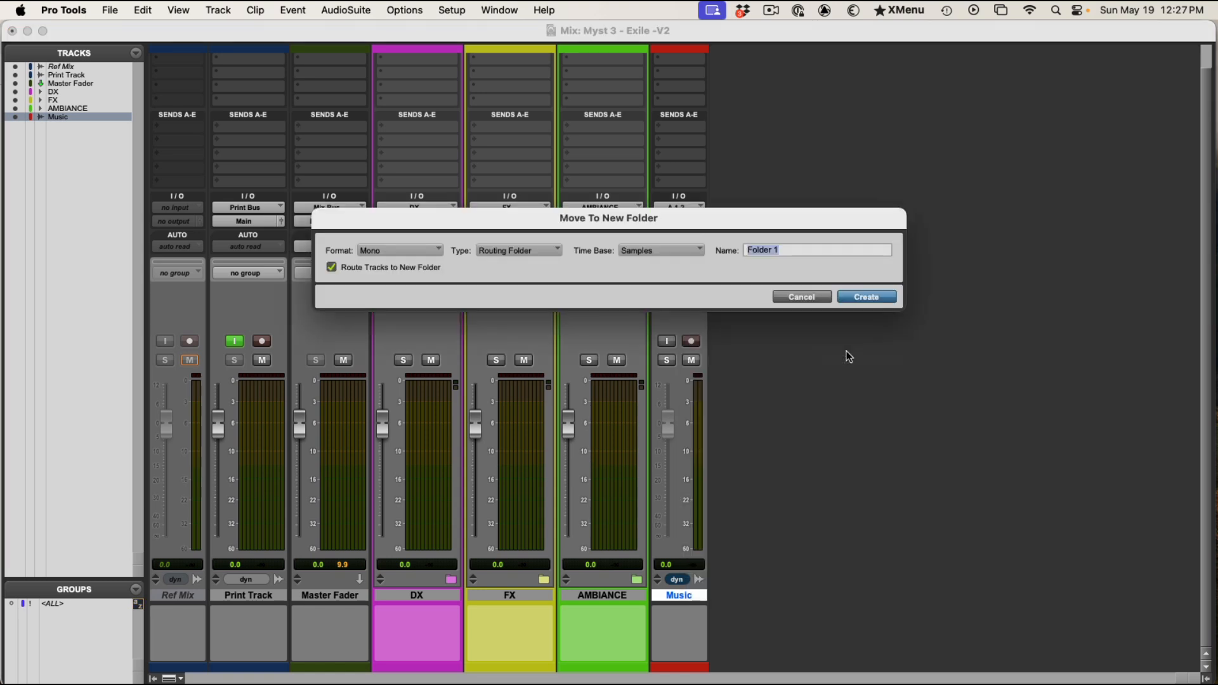
{"action": "left_click", "coordinate": [395, 250]}
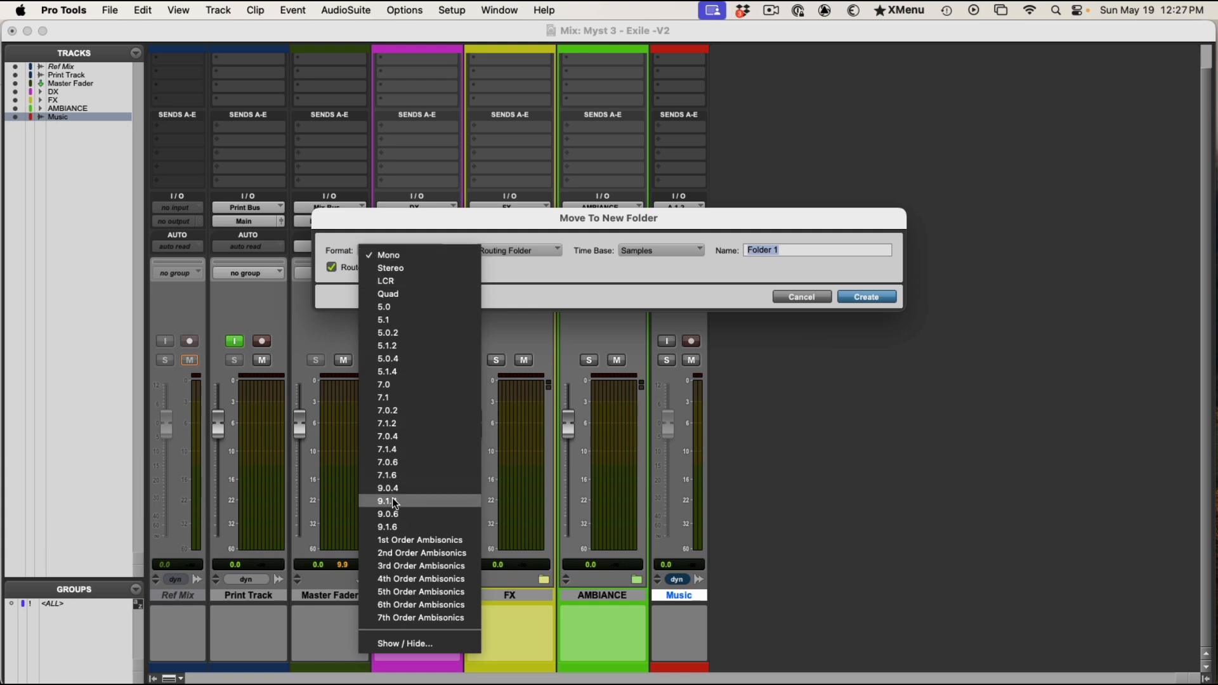
{"action": "left_click", "coordinate": [405, 449]}
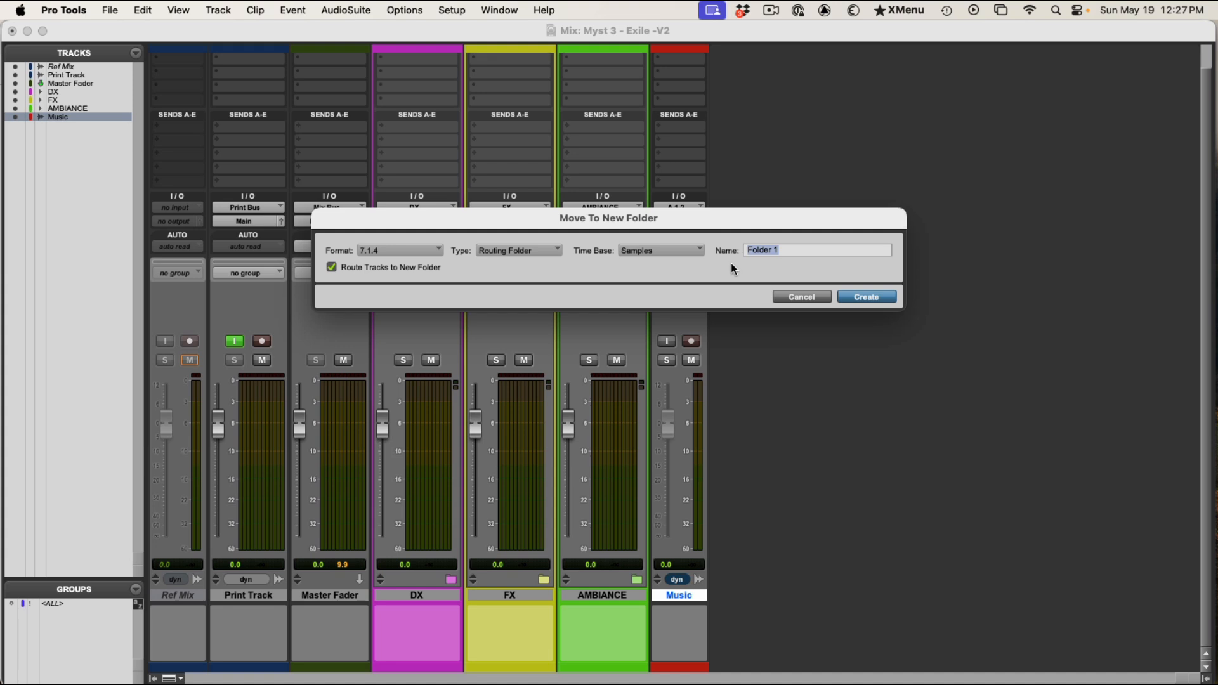
{"action": "type", "text": "MX"}
{"action": "key", "text": "Return"}
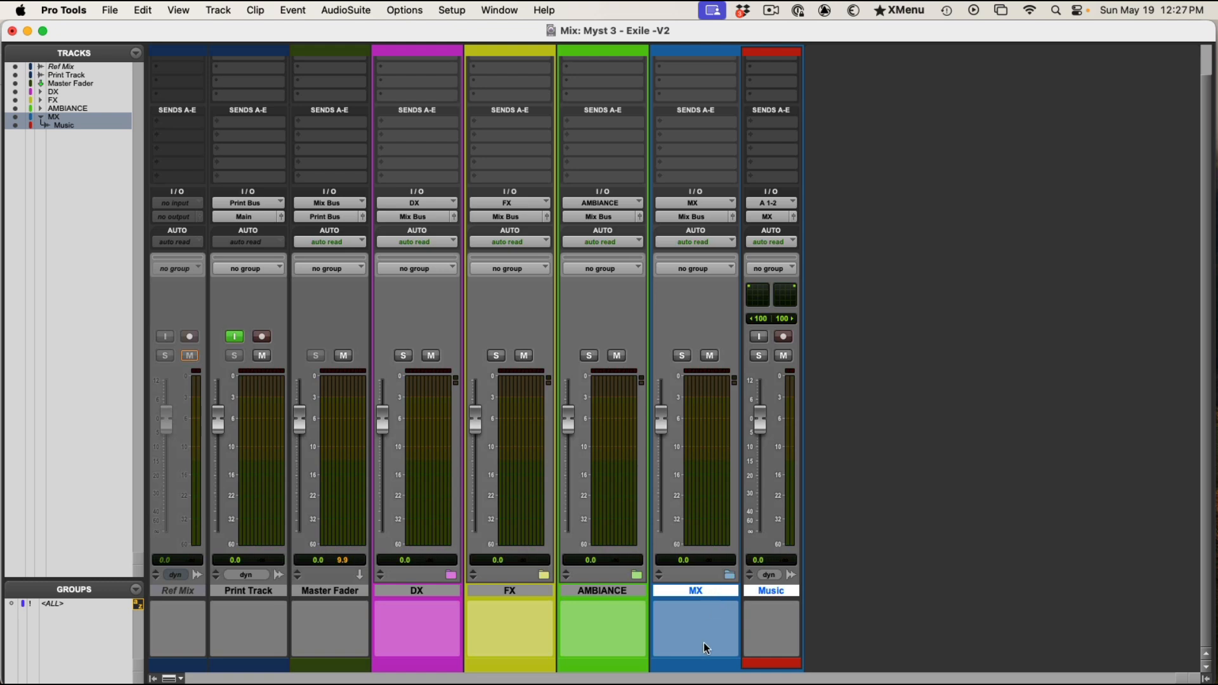
Color the MX folder the same red as the Music track and collapse the folder
{"action": "double_click", "coordinate": [706, 665]}
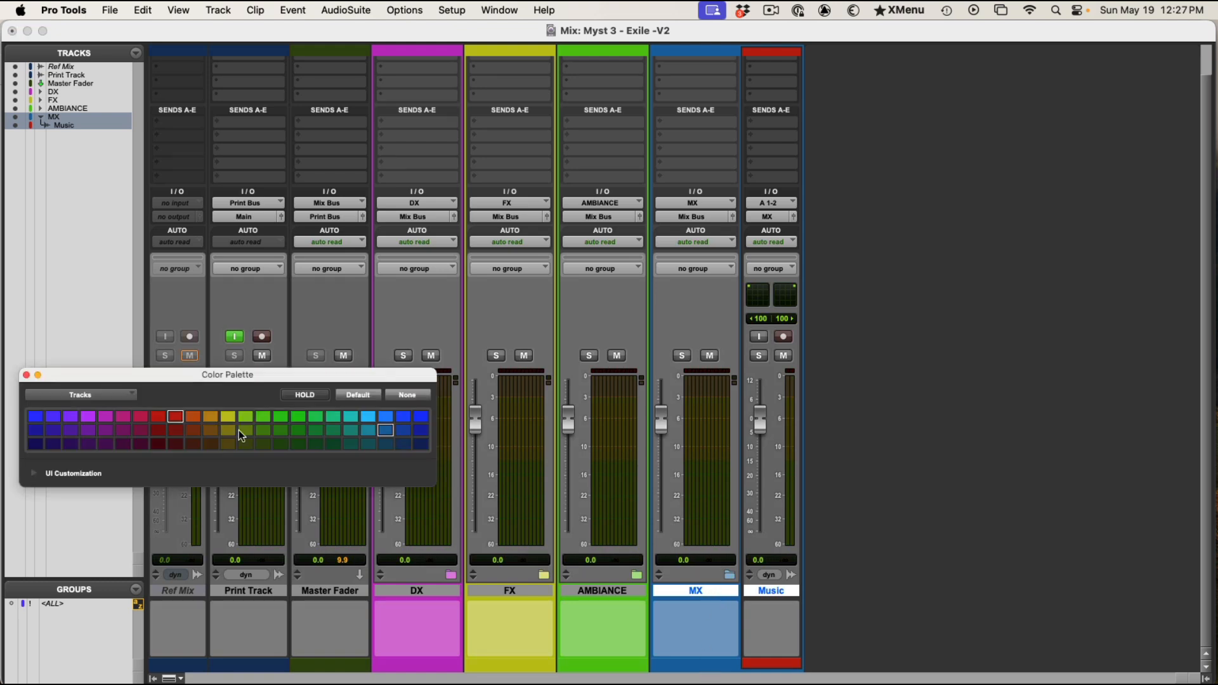
{"action": "left_click", "coordinate": [176, 416]}
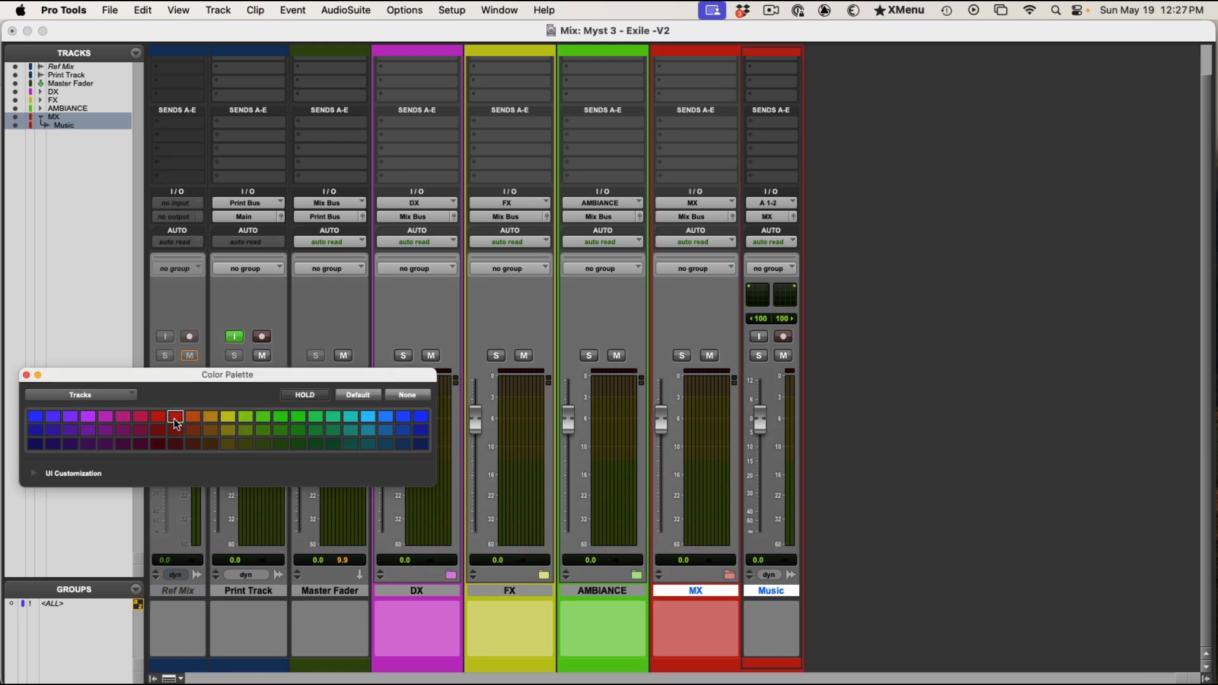
{"action": "left_click", "coordinate": [26, 375]}
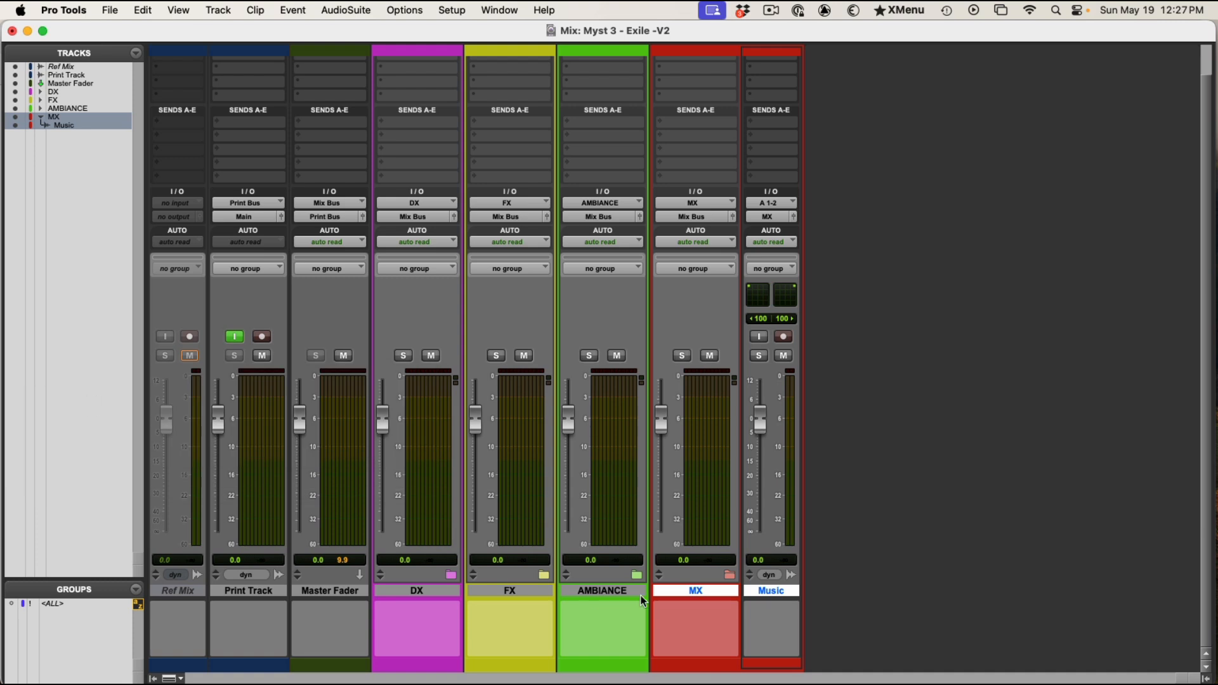
{"action": "left_click", "coordinate": [730, 575]}
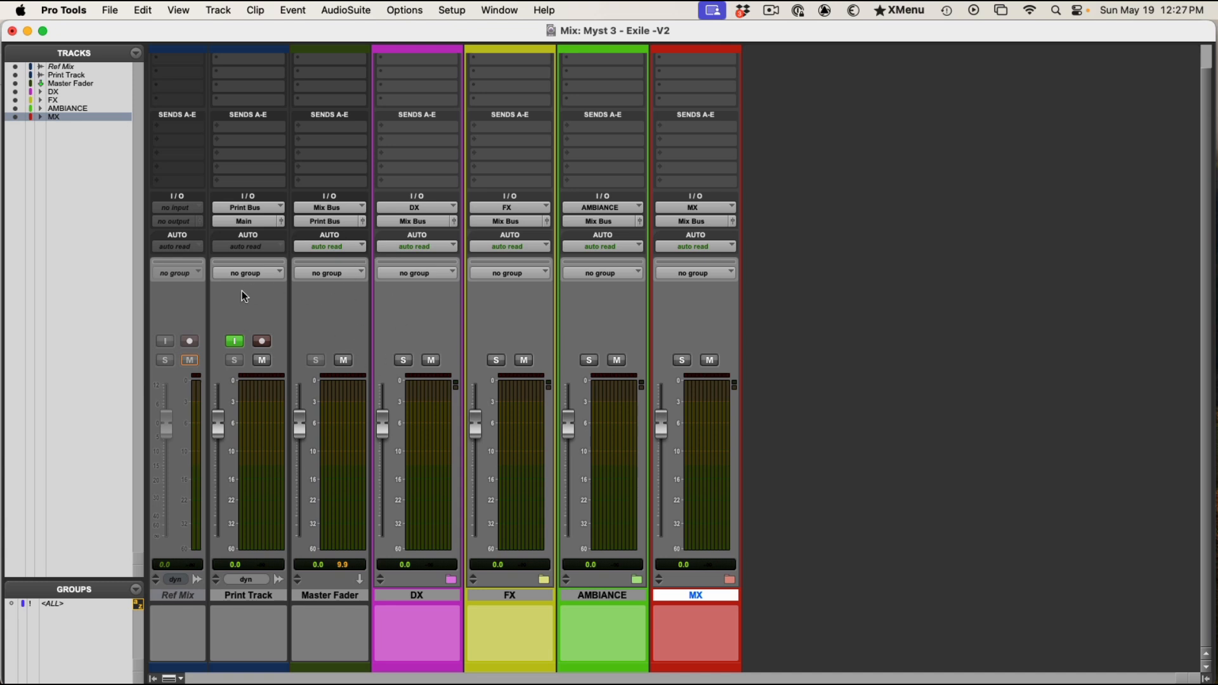
Play the mix while briefly muting the MX folder, Master Fader and Print Track to check the routing, and return to the Edit window
{"action": "key", "text": "space"}
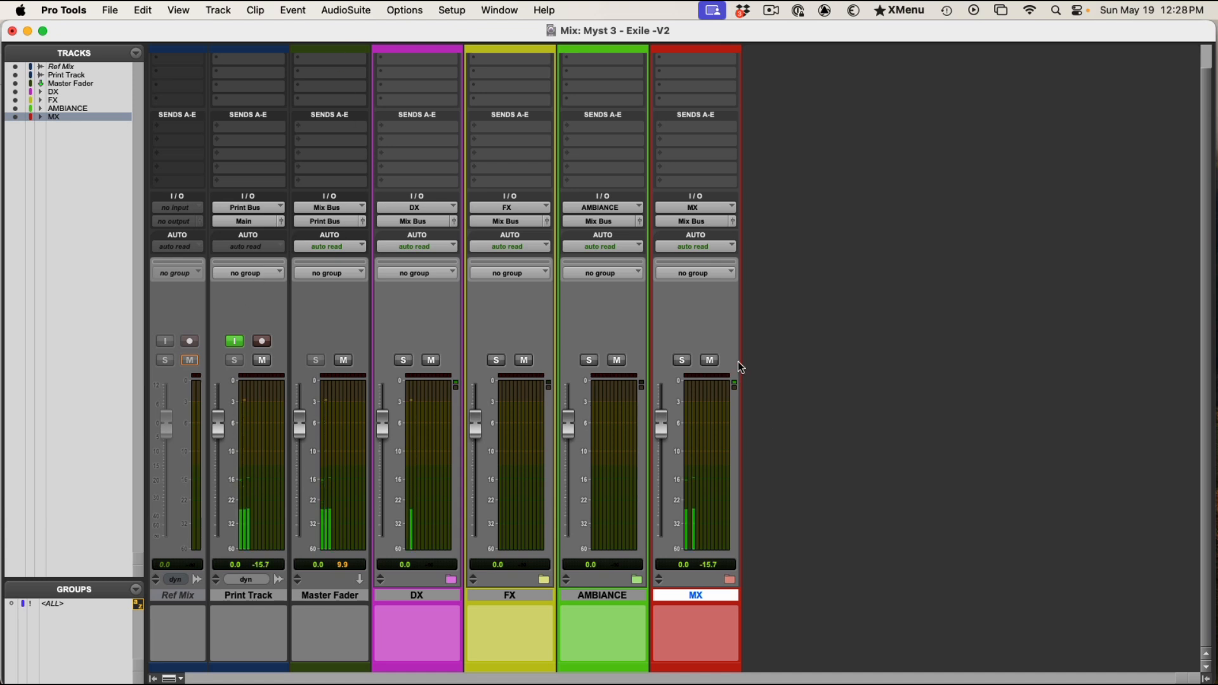
{"action": "left_click", "coordinate": [710, 361]}
{"action": "left_click", "coordinate": [710, 361]}
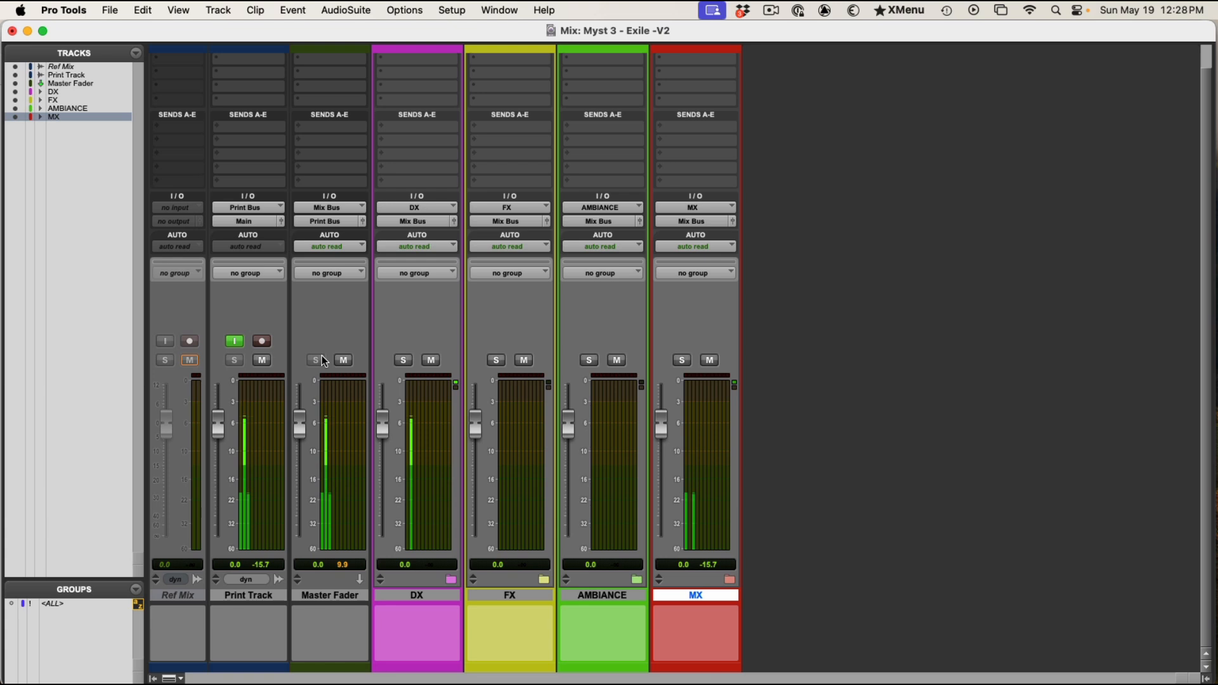
{"action": "left_click", "coordinate": [343, 361]}
{"action": "left_click", "coordinate": [343, 360]}
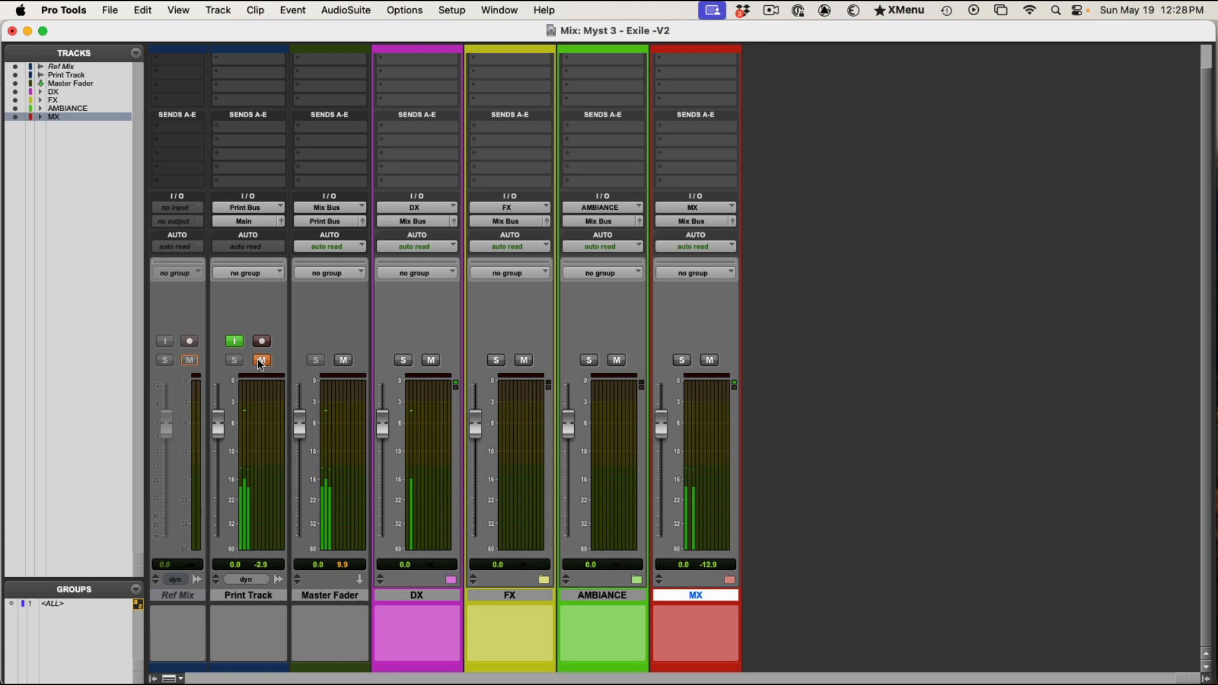
{"action": "key", "text": "super+equal"}
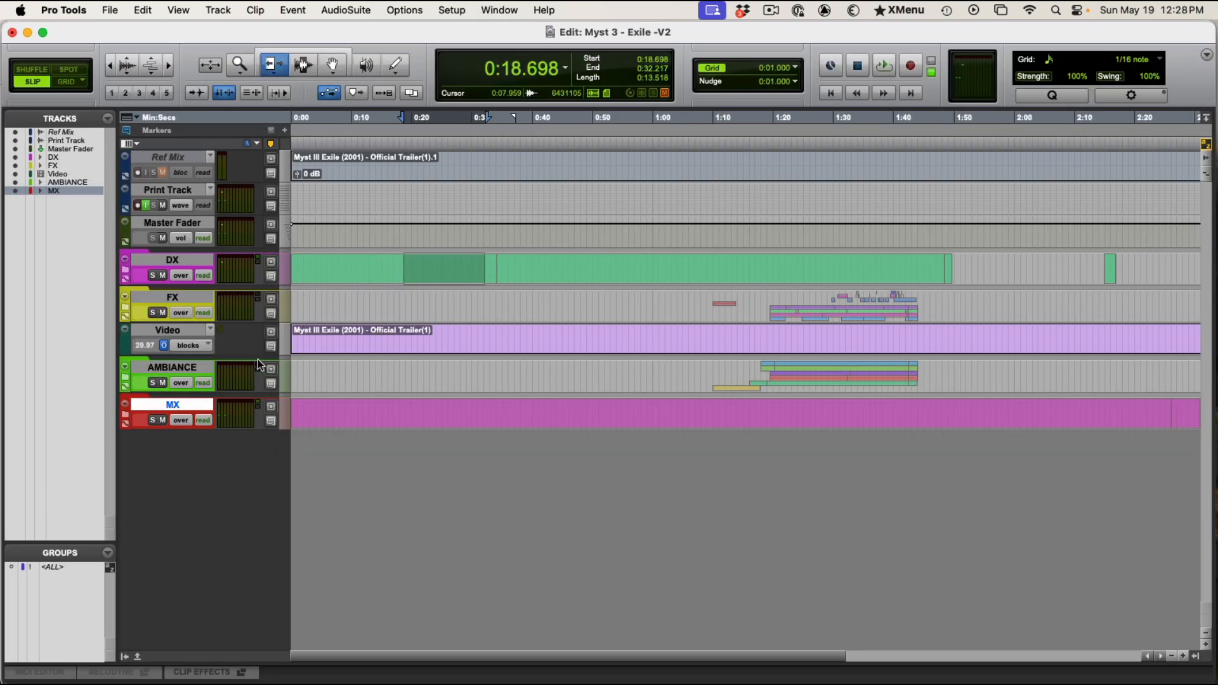